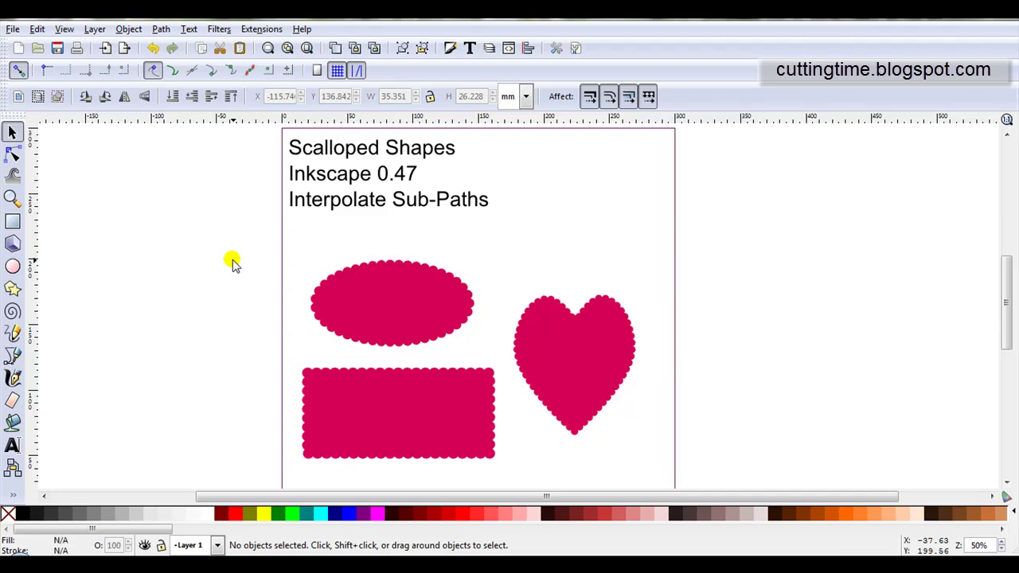
Pan the view up and left over the sample scalloped oval, rectangle and heart
{"action": "scroll", "coordinate": [370, 357], "scroll_direction": "up", "scroll_amount": 2}
{"action": "scroll", "coordinate": [561, 393], "scroll_direction": "left", "scroll_amount": 2}
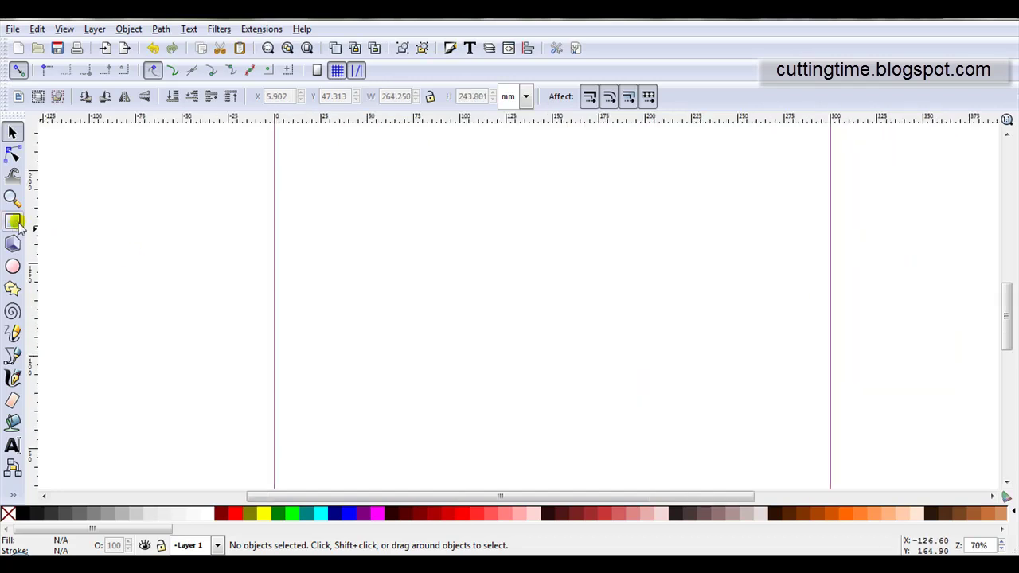
Draw a large 201.990 × 80.635 mm black rectangle, convert it to a path, and copy it
{"action": "left_click", "coordinate": [12, 221]}
{"action": "left_click_drag", "start_coordinate": [344, 223], "coordinate": [718, 373]}
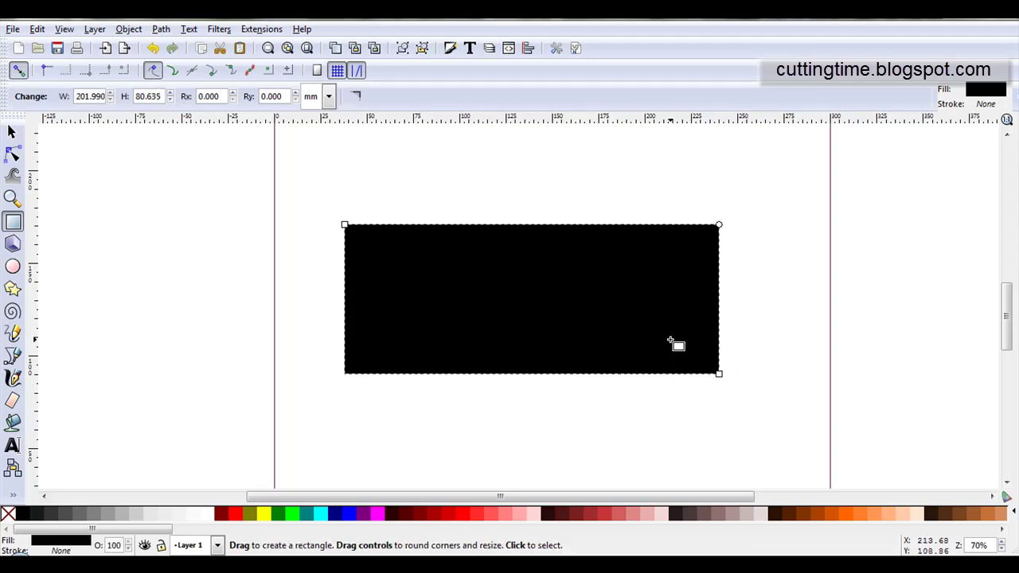
{"action": "left_click", "coordinate": [159, 29]}
{"action": "left_click", "coordinate": [166, 50]}
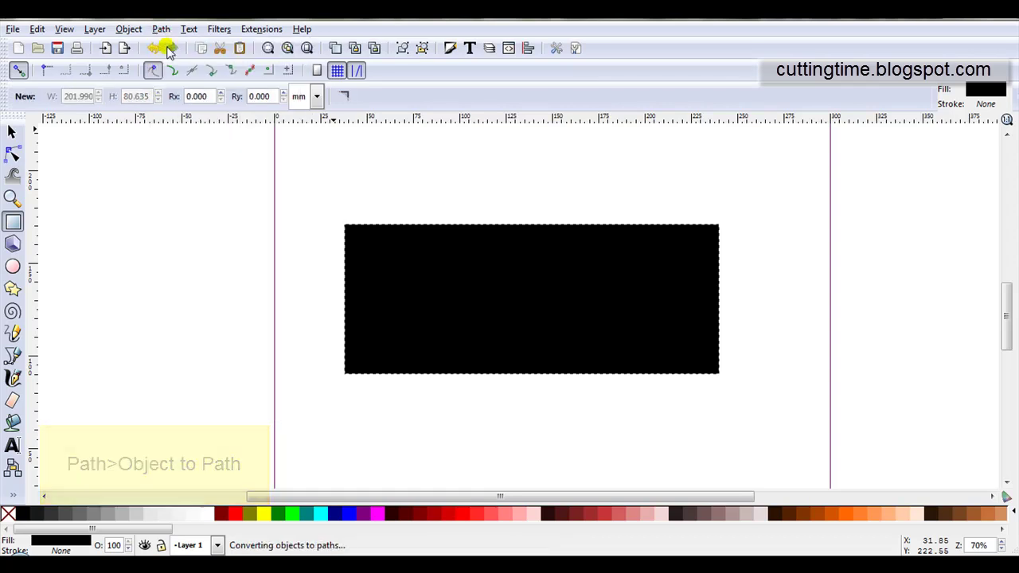
{"action": "right_click", "coordinate": [418, 248]}
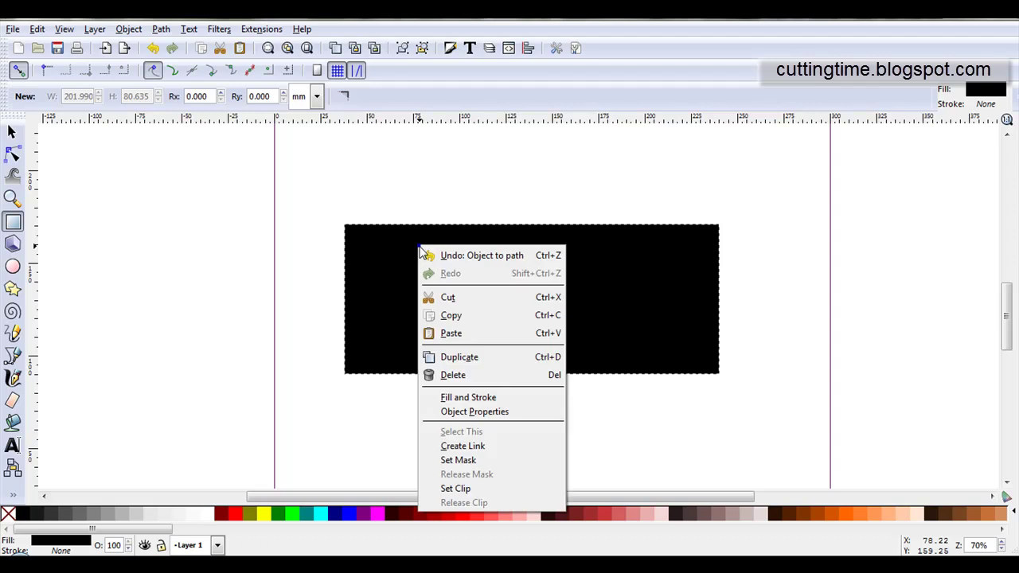
{"action": "left_click", "coordinate": [452, 316]}
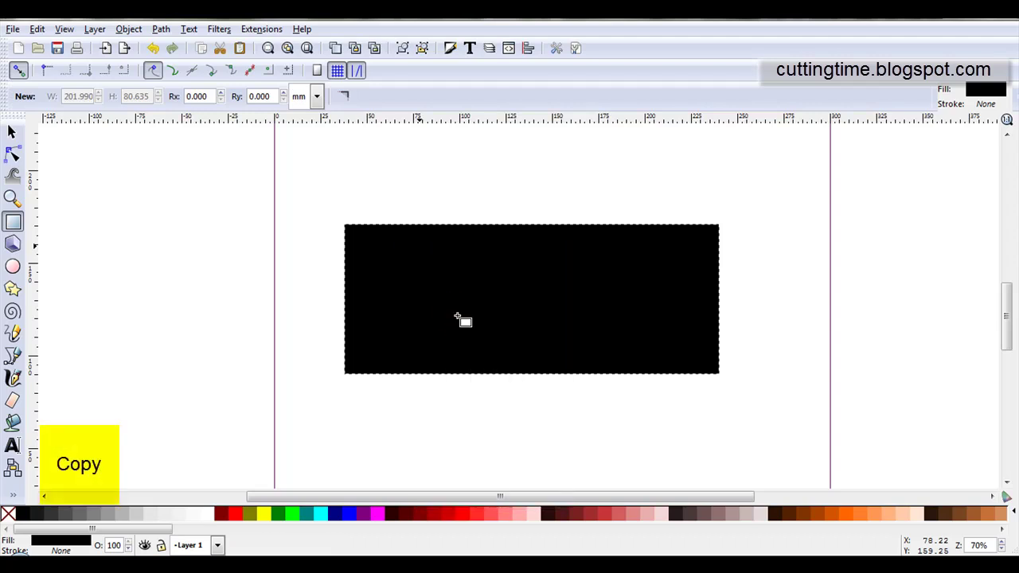
Draw a small 8.063 mm black circle above the rectangle and duplicate it
{"action": "left_click", "coordinate": [12, 269]}
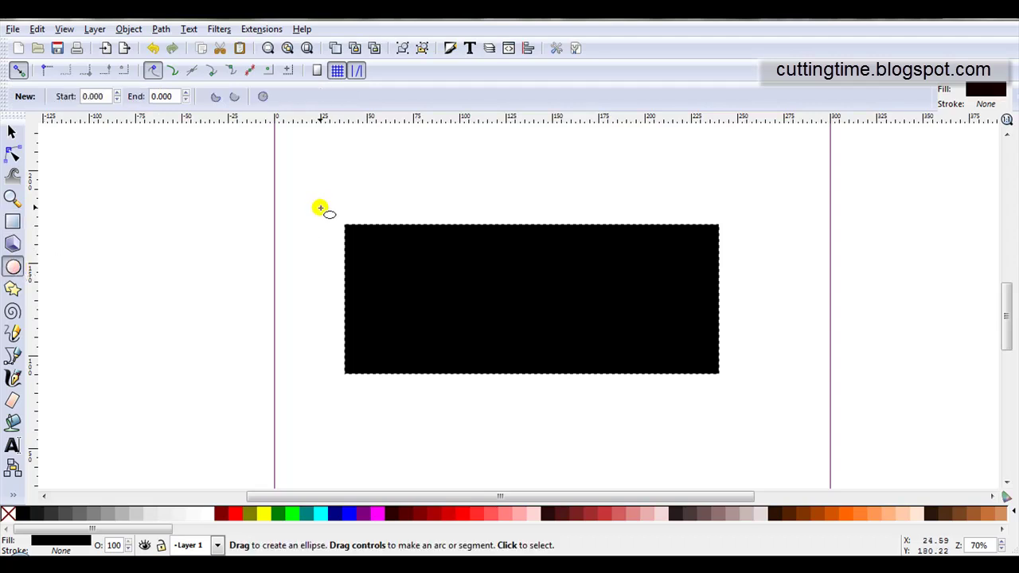
{"action": "left_click_drag", "start_coordinate": [318, 202], "coordinate": [337, 217]}
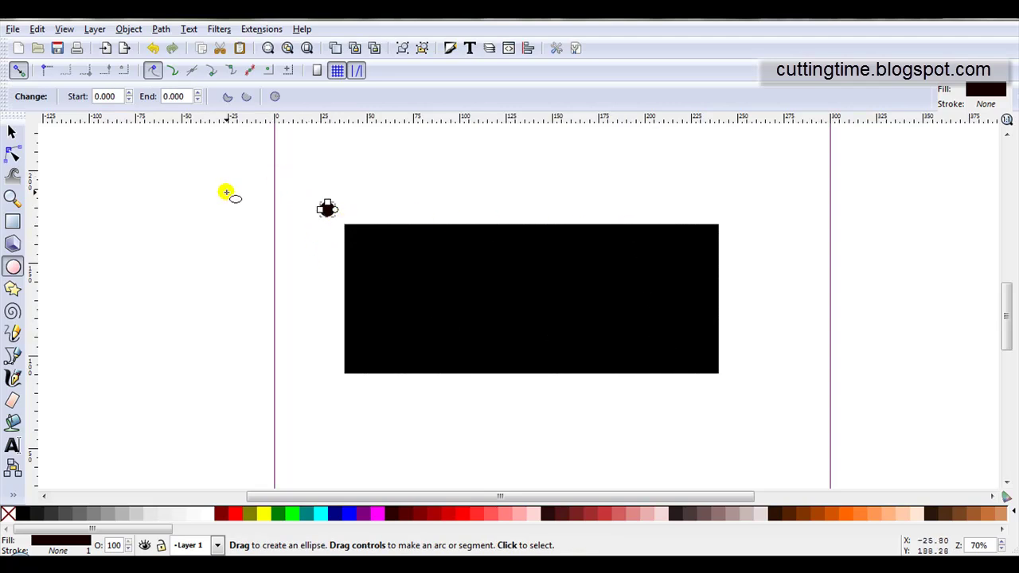
{"action": "key", "text": "ctrl+d"}
{"action": "right_click", "coordinate": [327, 208]}
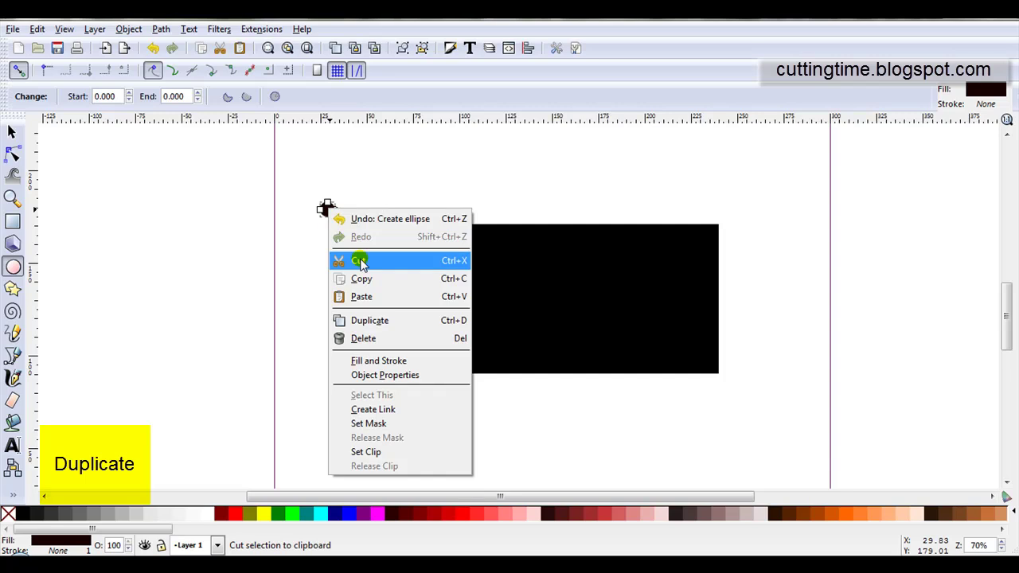
{"action": "left_click", "coordinate": [375, 321]}
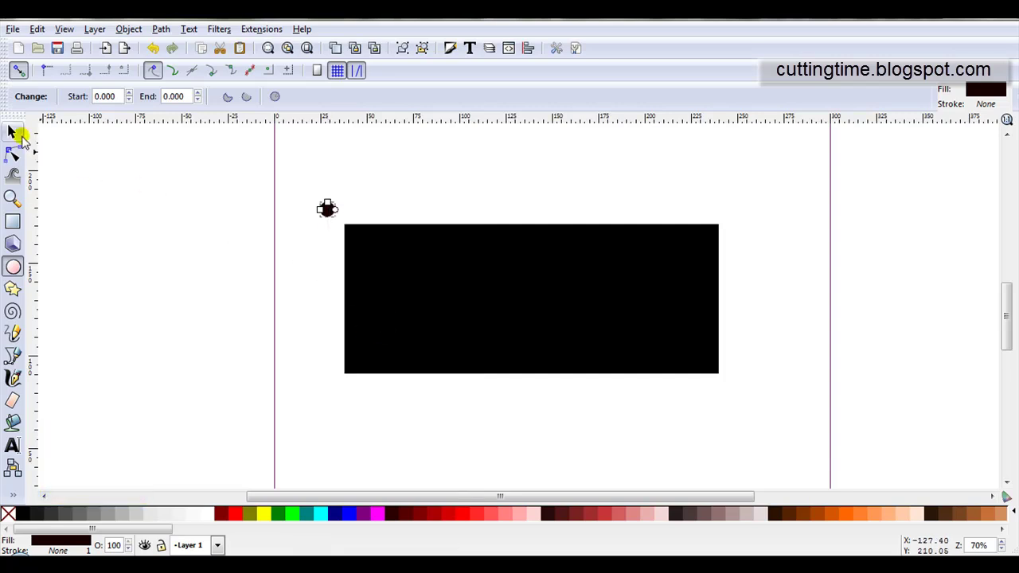
Move the duplicate circle to the right, spaced apart from the original
{"action": "left_click", "coordinate": [13, 131]}
{"action": "left_click_drag", "start_coordinate": [327, 208], "coordinate": [395, 183]}
{"action": "left_click_drag", "start_coordinate": [327, 208], "coordinate": [472, 176]}
{"action": "left_click", "coordinate": [472, 176]}
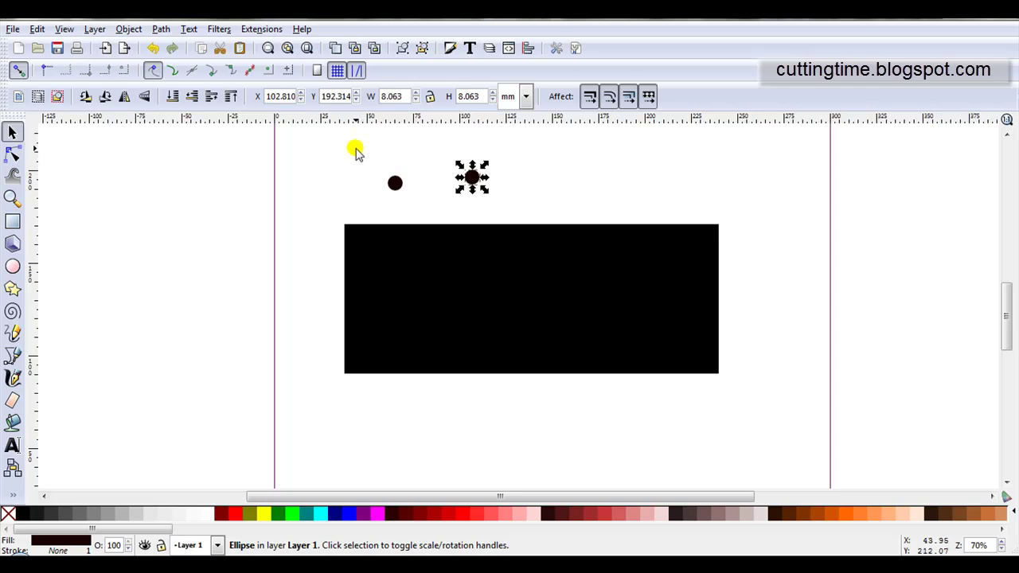
Combine both small circles into one 8-node path and open the Path Effect Editor
{"action": "left_click_drag", "start_coordinate": [356, 152], "coordinate": [506, 210]}
{"action": "left_click", "coordinate": [159, 29]}
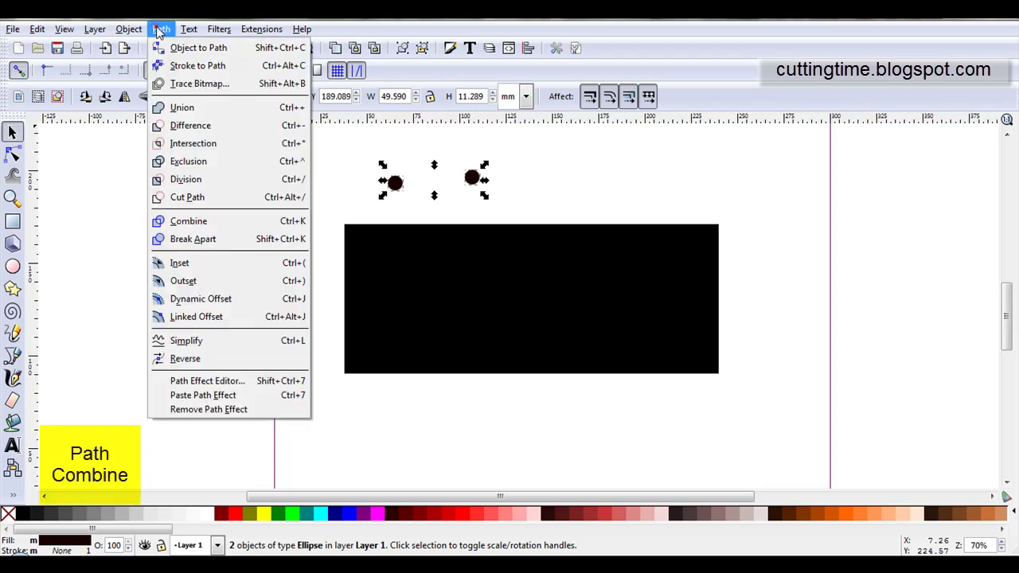
{"action": "left_click", "coordinate": [195, 221]}
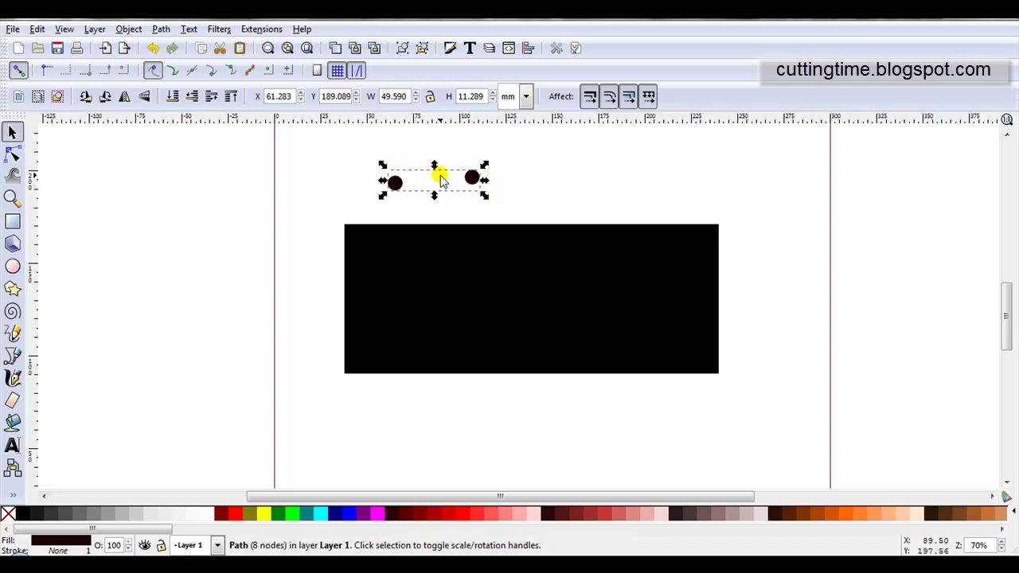
{"action": "left_click", "coordinate": [160, 29]}
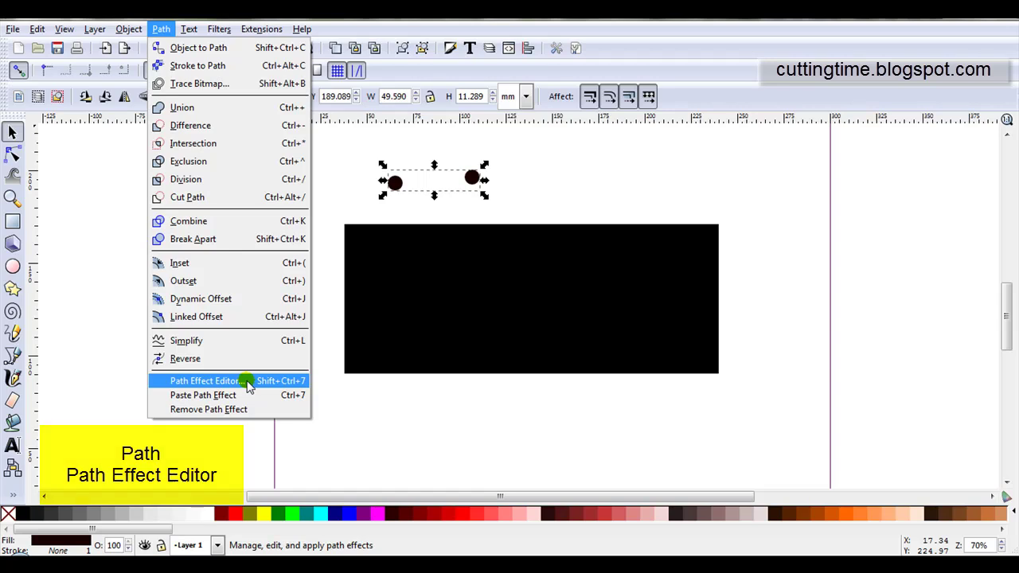
{"action": "left_click", "coordinate": [205, 380]}
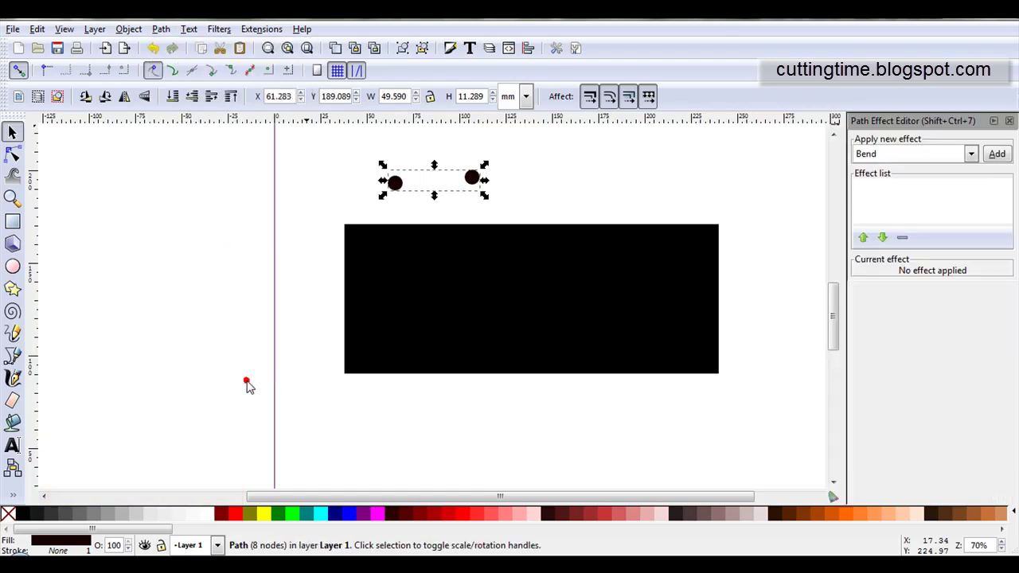
Add the Interpolate Sub-Paths effect to the combined circle pair
{"action": "left_click", "coordinate": [970, 154]}
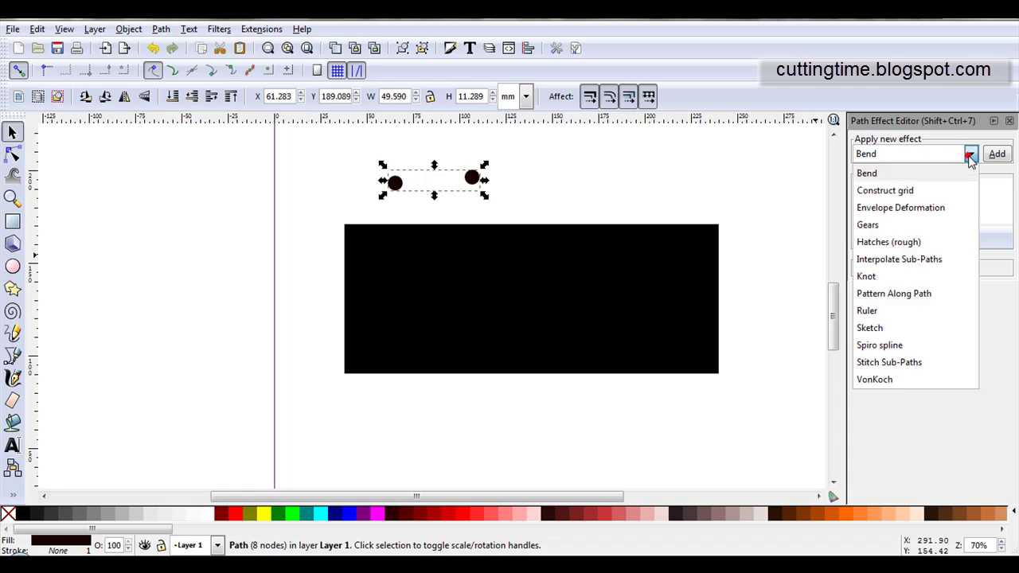
{"action": "left_click", "coordinate": [944, 261]}
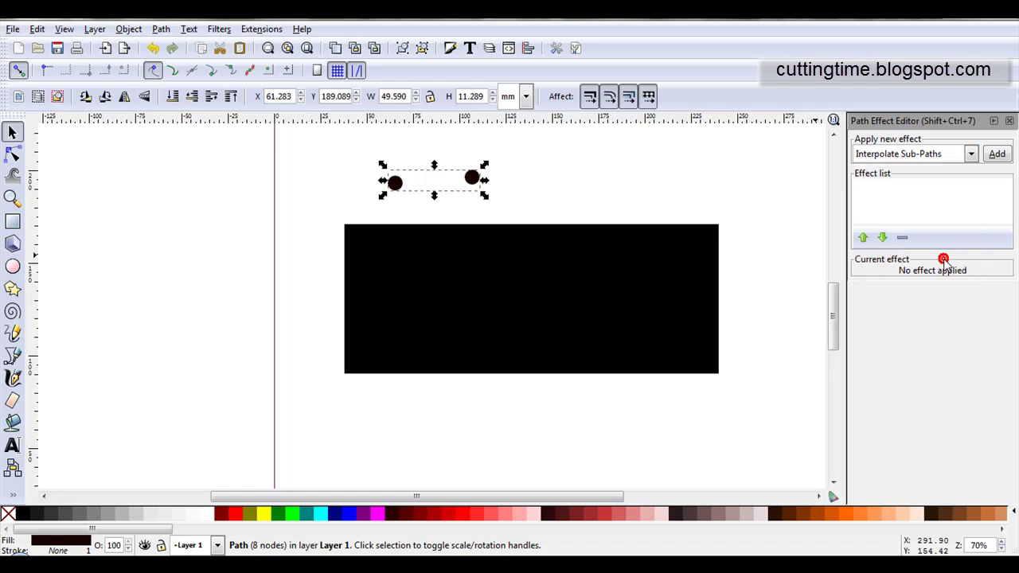
{"action": "left_click", "coordinate": [995, 155]}
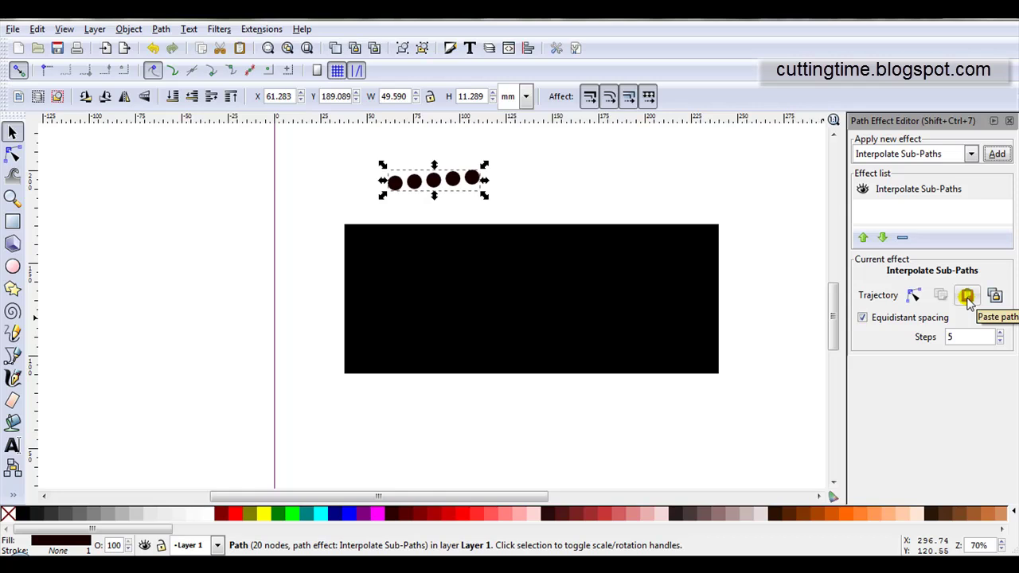
Paste the copied rectangle as the trajectory and zoom out to see the dots spread along it
{"action": "left_click", "coordinate": [967, 297]}
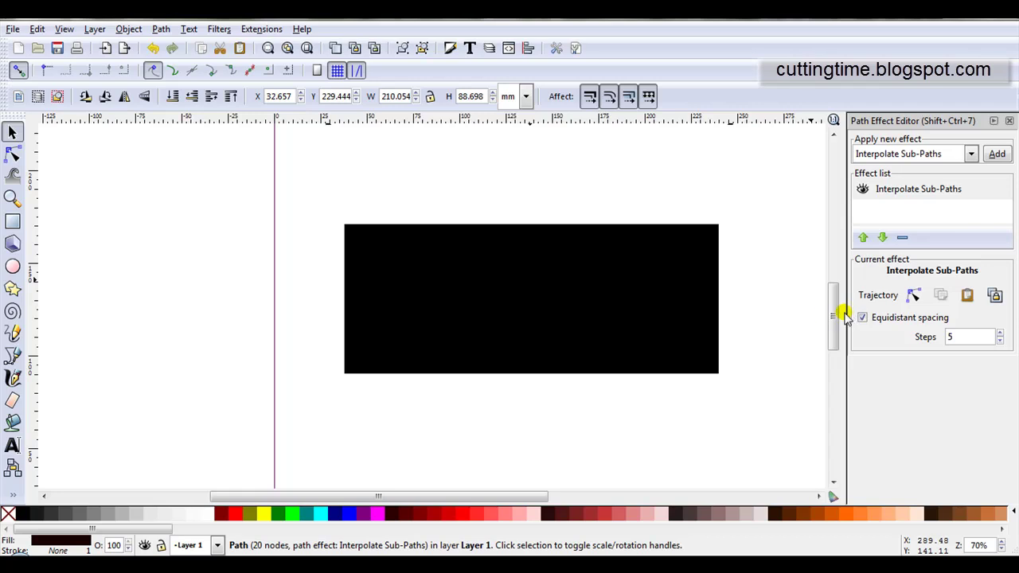
{"action": "key", "text": "minus"}
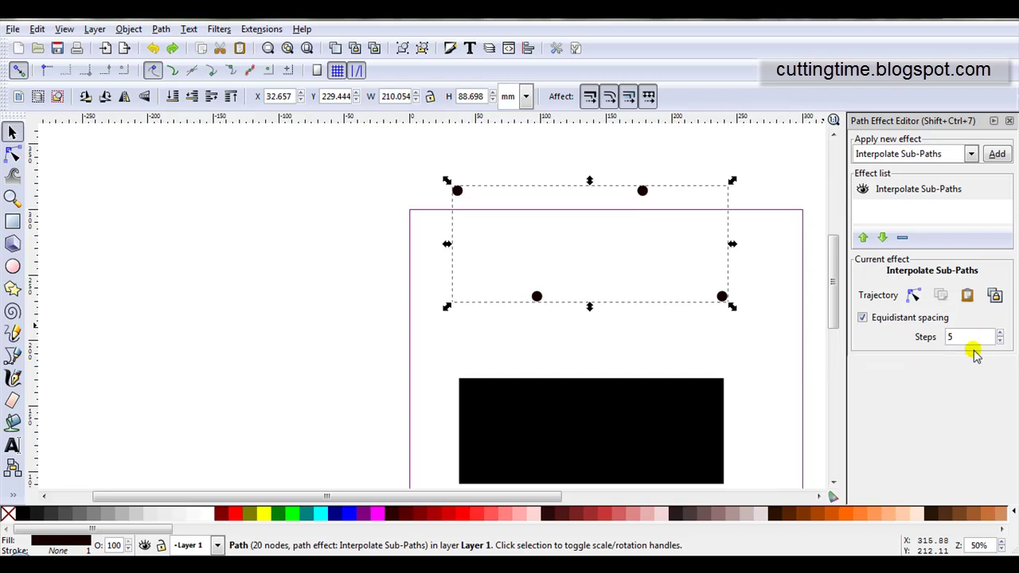
Set the interpolation Steps to 50
{"action": "left_click", "coordinate": [1000, 334]}
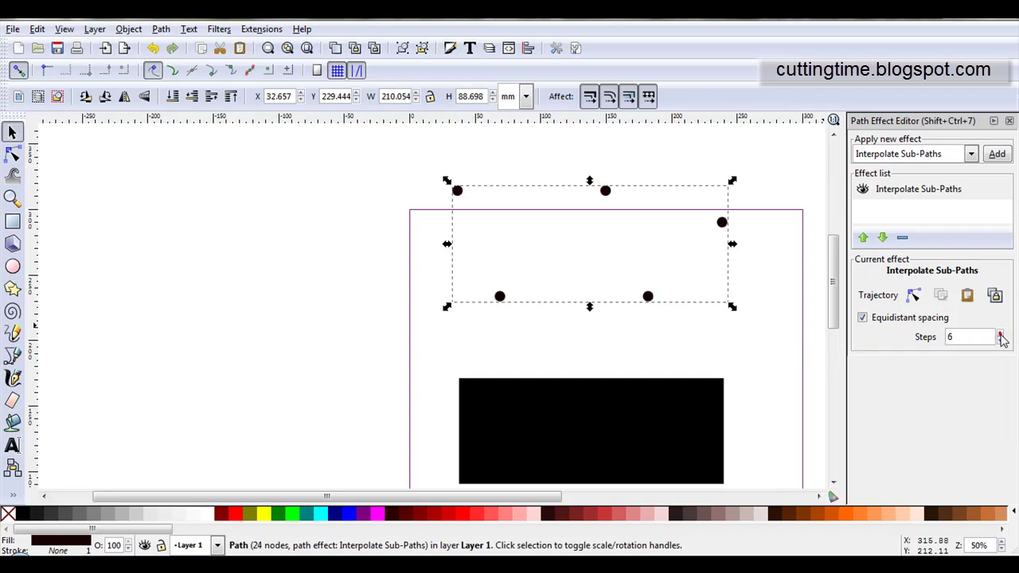
{"action": "left_click", "coordinate": [1000, 340]}
{"action": "left_click", "coordinate": [964, 336]}
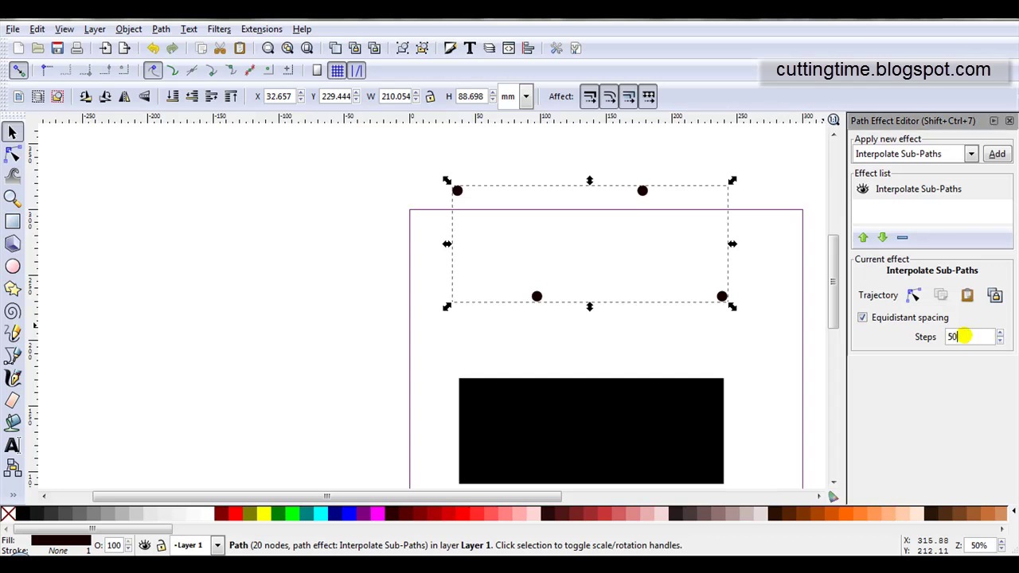
{"action": "type", "text": "0"}
{"action": "key", "text": "Return"}
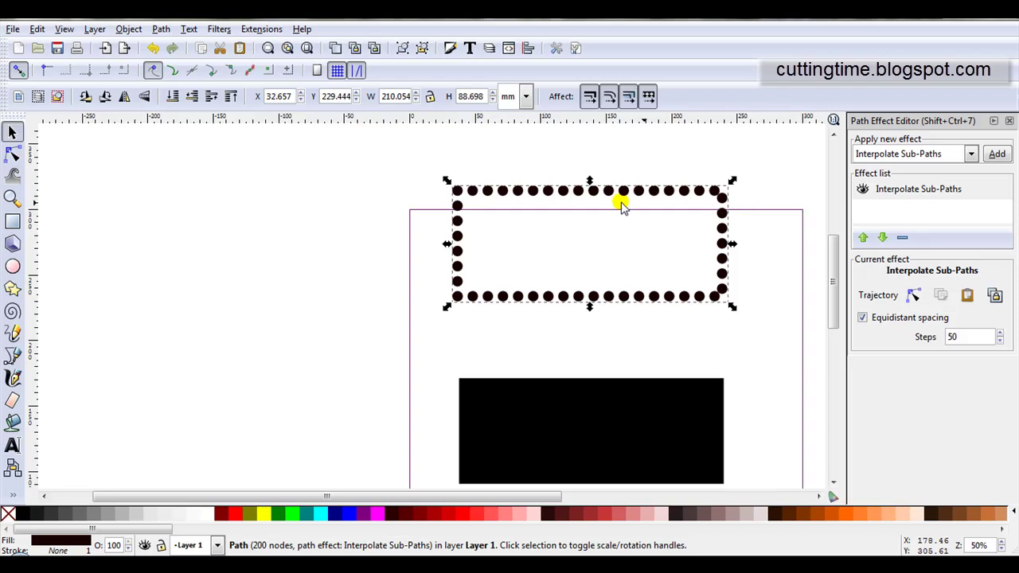
Raise Steps to 82 so the dots merge into a continuous scalloped border
{"action": "left_click", "coordinate": [959, 337]}
{"action": "left_click", "coordinate": [959, 337]}
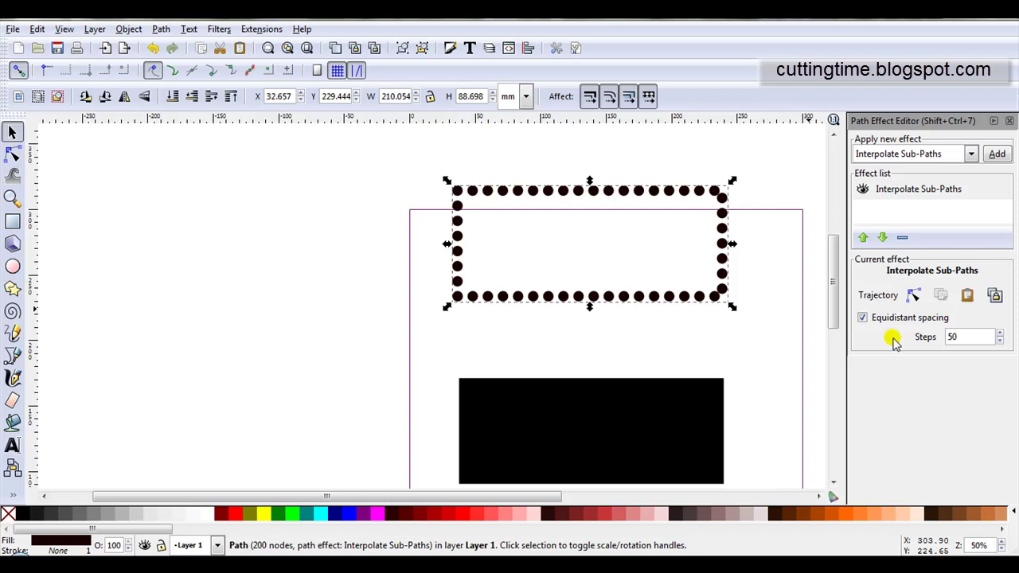
{"action": "scroll", "coordinate": [958, 337], "scroll_direction": "up", "scroll_amount": 1}
{"action": "scroll", "coordinate": [962, 334], "scroll_direction": "up", "scroll_amount": 2}
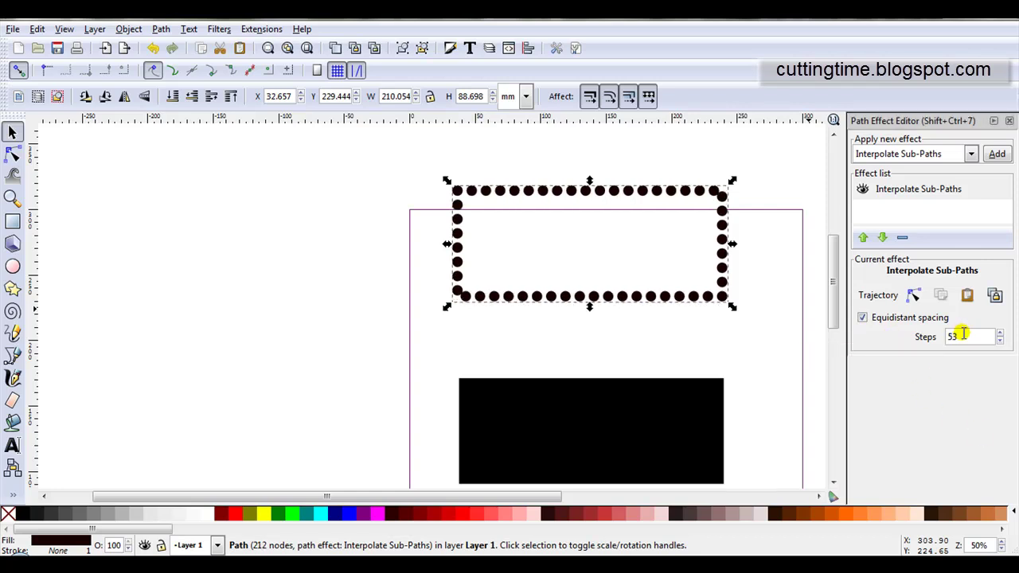
{"action": "scroll", "coordinate": [962, 334], "scroll_direction": "up", "scroll_amount": 5}
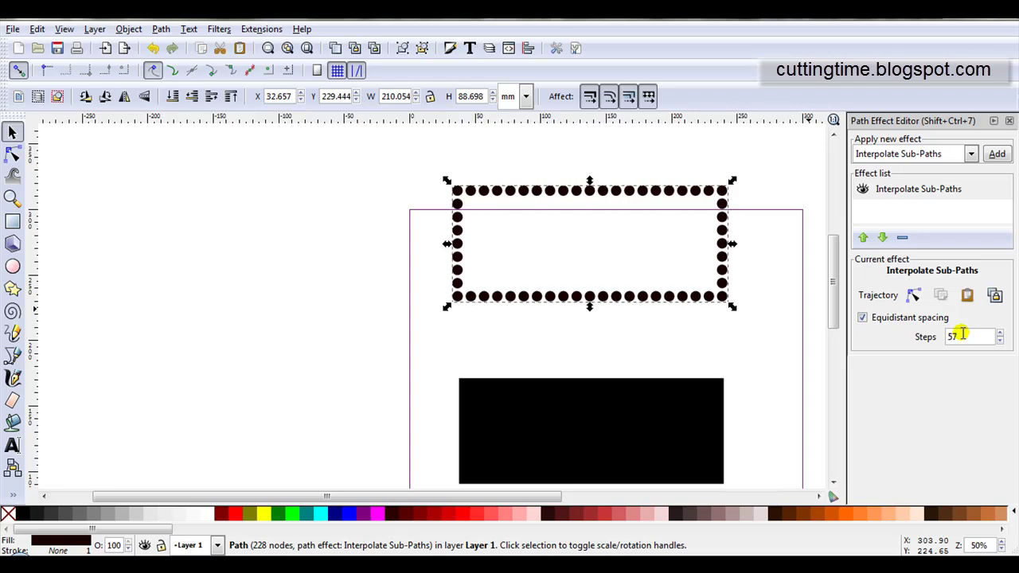
{"action": "scroll", "coordinate": [961, 334], "scroll_direction": "up", "scroll_amount": 20}
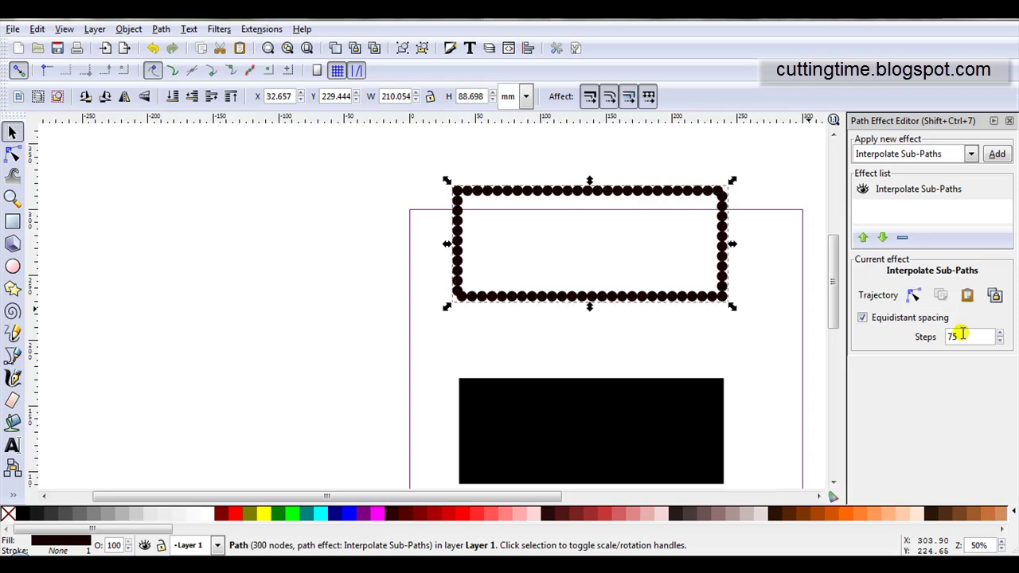
{"action": "scroll", "coordinate": [682, 187], "scroll_direction": "up", "scroll_amount": 2, "text": "ctrl"}
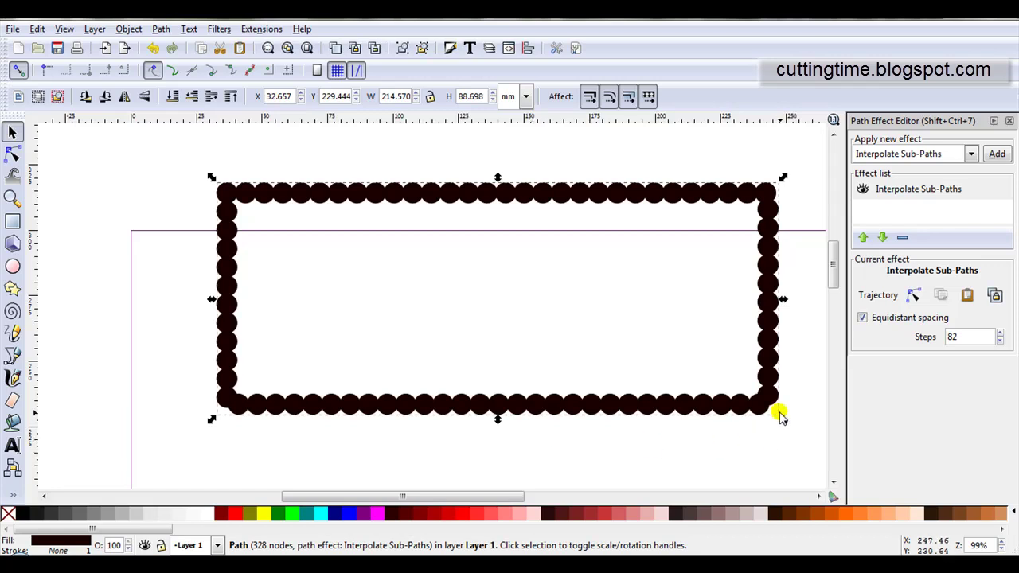
Increase the interpolation Steps to 85, tightening the scalloped border
{"action": "left_click", "coordinate": [1001, 333]}
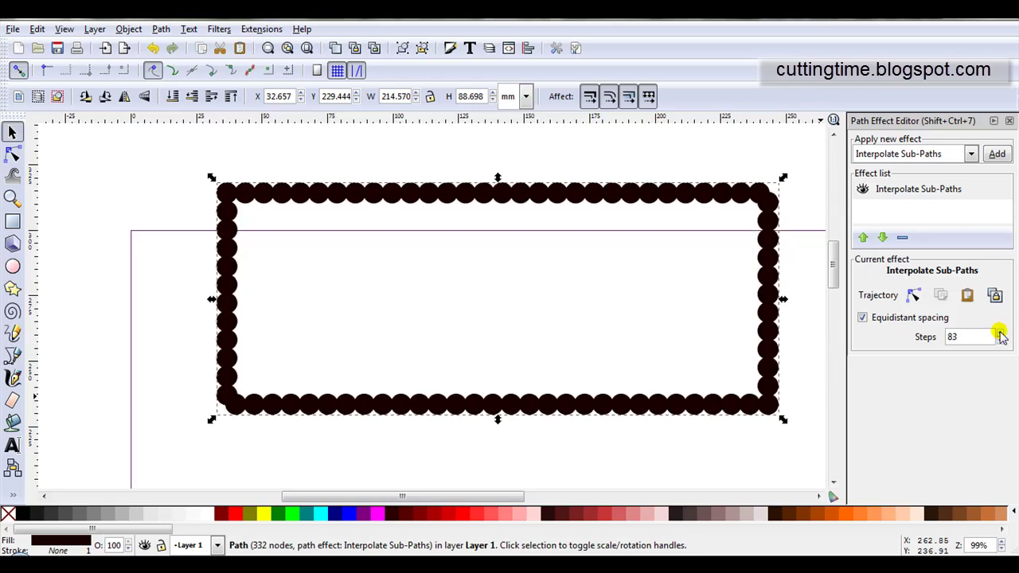
{"action": "left_click", "coordinate": [1001, 333]}
{"action": "left_click", "coordinate": [1001, 333]}
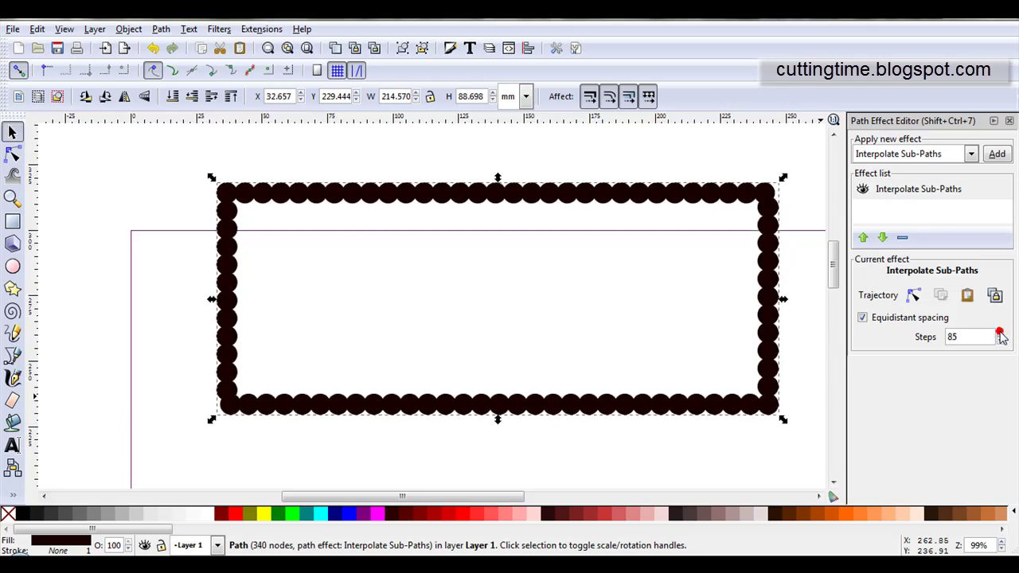
Nudge the trajectory's two right-edge nodes left to narrow the border, then deselect
{"action": "left_click", "coordinate": [915, 296]}
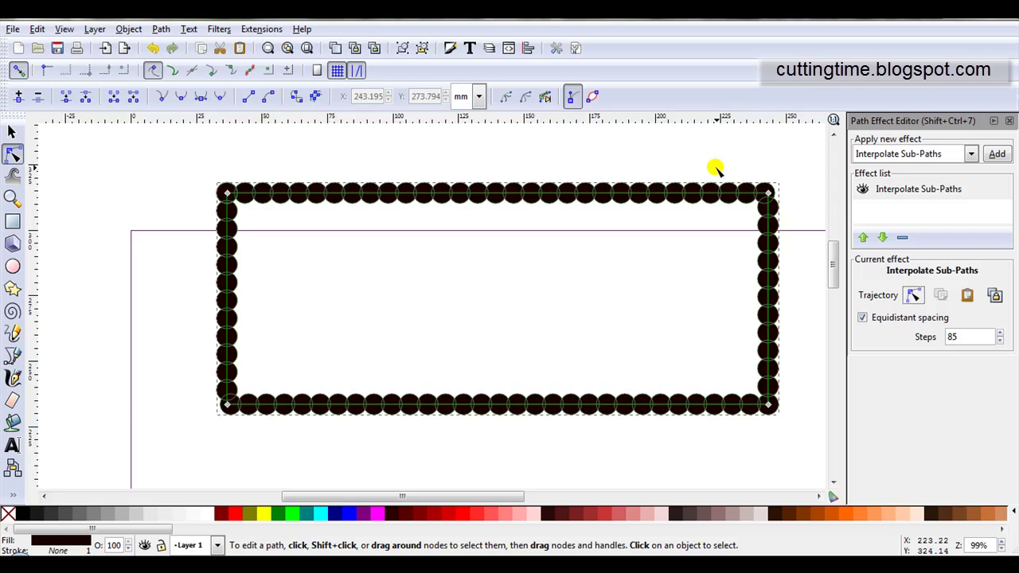
{"action": "left_click_drag", "start_coordinate": [717, 158], "coordinate": [828, 456]}
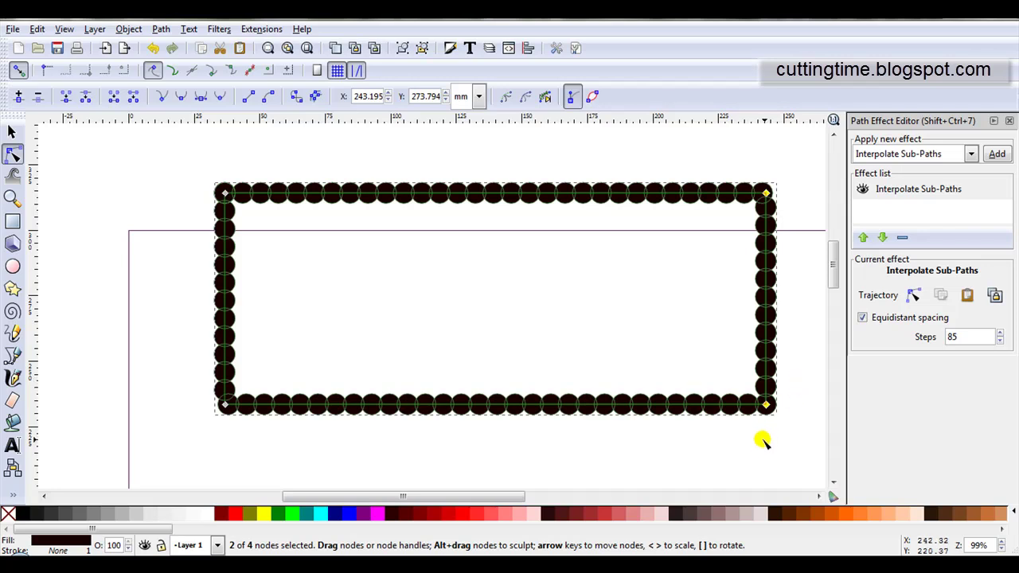
{"action": "key", "text": "Left"}
{"action": "key", "text": "Left"}
{"action": "key", "text": "Left"}
{"action": "key", "text": "Left"}
{"action": "key", "text": "Left"}
{"action": "key", "text": "Left"}
{"action": "key", "text": "Left"}
{"action": "key", "text": "Left"}
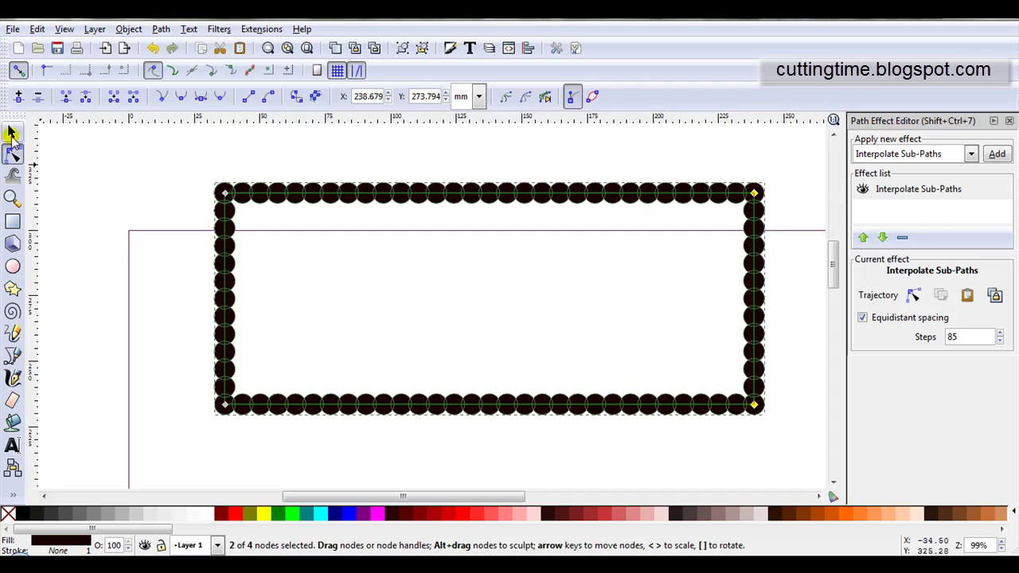
{"action": "left_click", "coordinate": [114, 165]}
{"action": "left_click", "coordinate": [11, 132]}
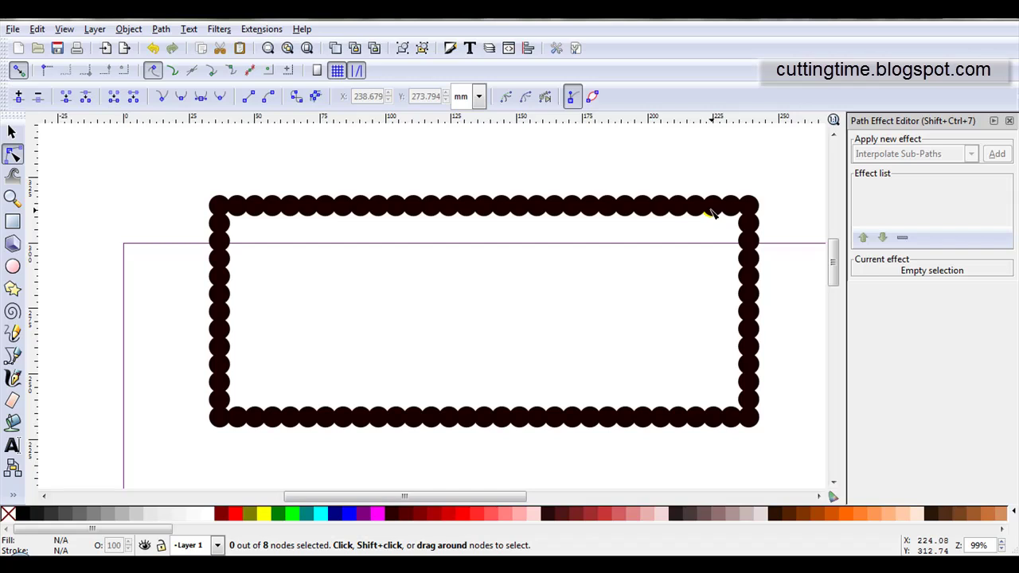
{"action": "left_click", "coordinate": [712, 213]}
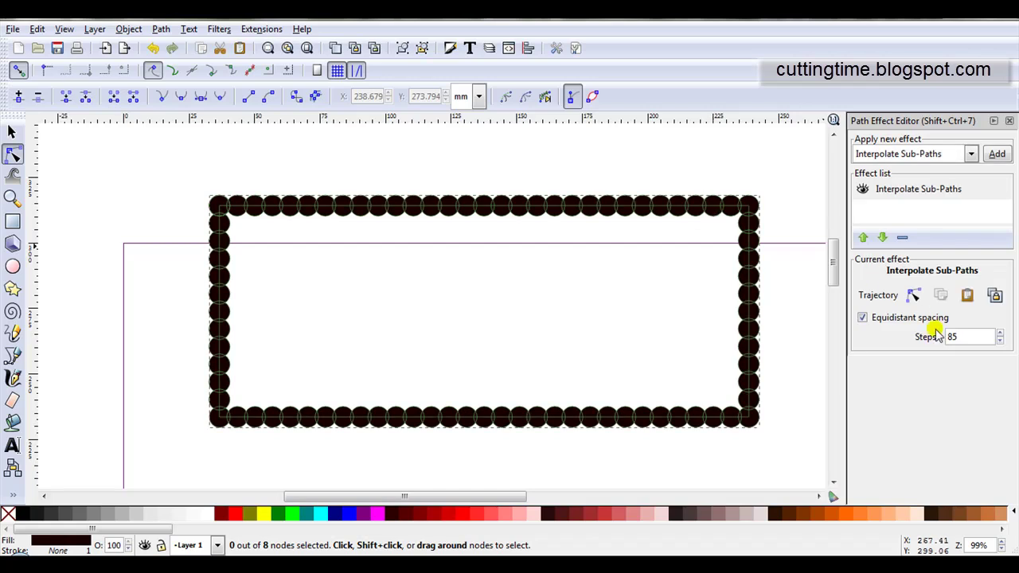
{"action": "left_click", "coordinate": [1000, 333]}
{"action": "left_click", "coordinate": [1000, 340]}
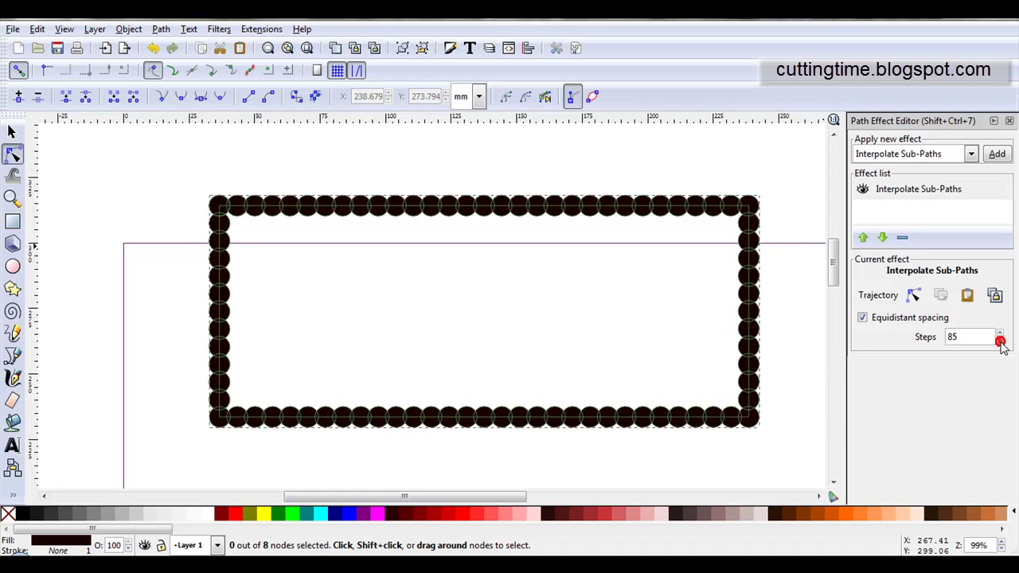
{"action": "left_click", "coordinate": [913, 297]}
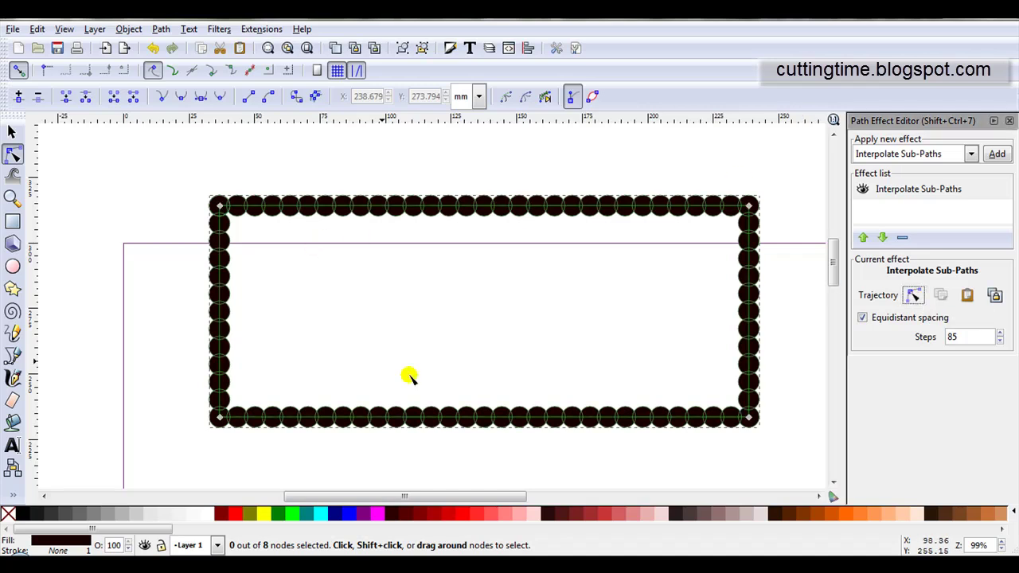
{"action": "key", "text": "F1"}
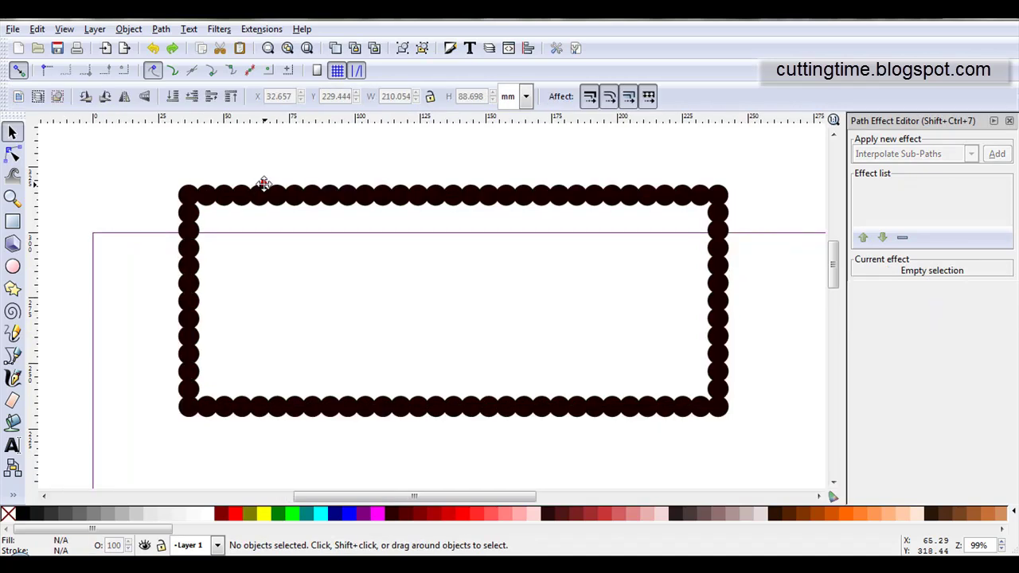
Switch the display mode back to Normal and zoom out to the whole page
{"action": "left_click", "coordinate": [266, 191]}
{"action": "key", "text": "shift+ctrl+c"}
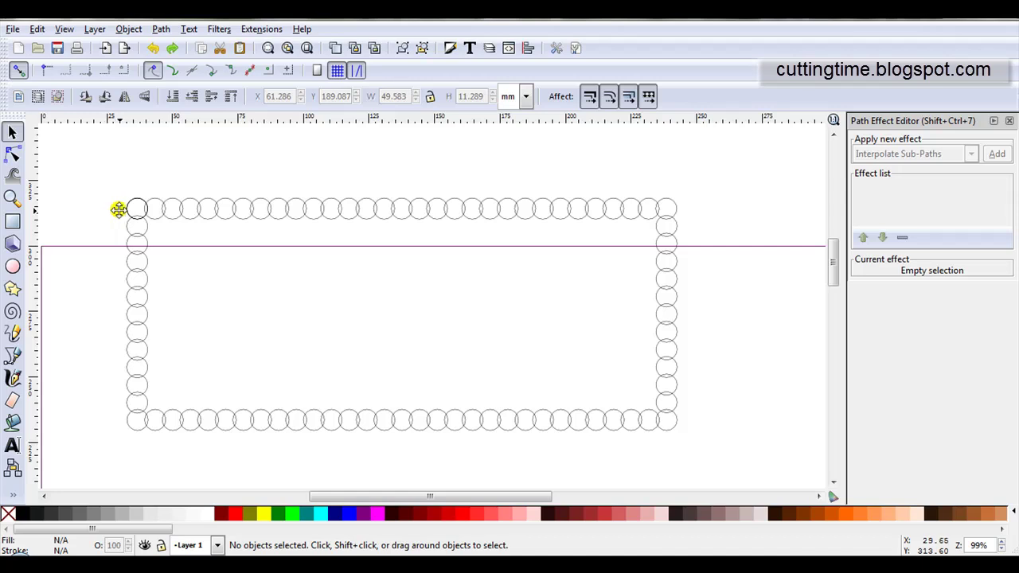
{"action": "left_click", "coordinate": [123, 210]}
{"action": "key", "text": "5"}
{"action": "left_click", "coordinate": [64, 28]}
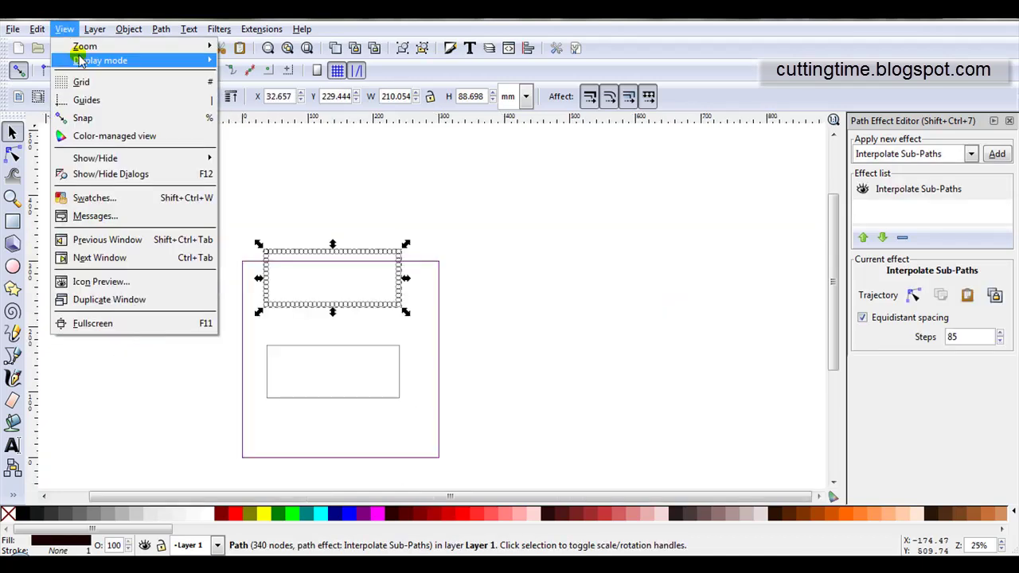
{"action": "mouse_move", "coordinate": [211, 62]}
{"action": "left_click", "coordinate": [252, 75]}
{"action": "left_click", "coordinate": [229, 205]}
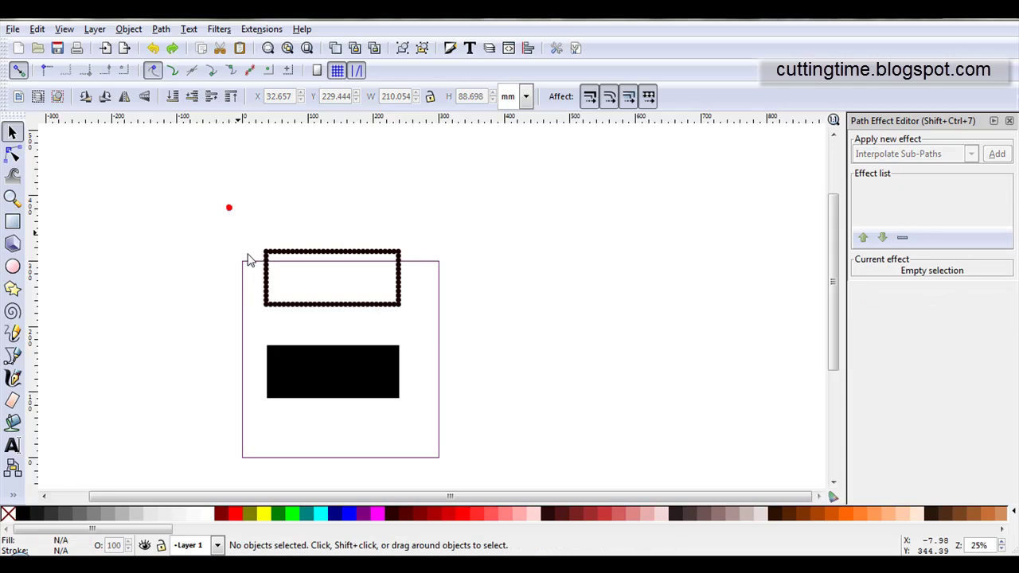
{"action": "scroll", "coordinate": [254, 284], "scroll_direction": "up", "scroll_amount": 2}
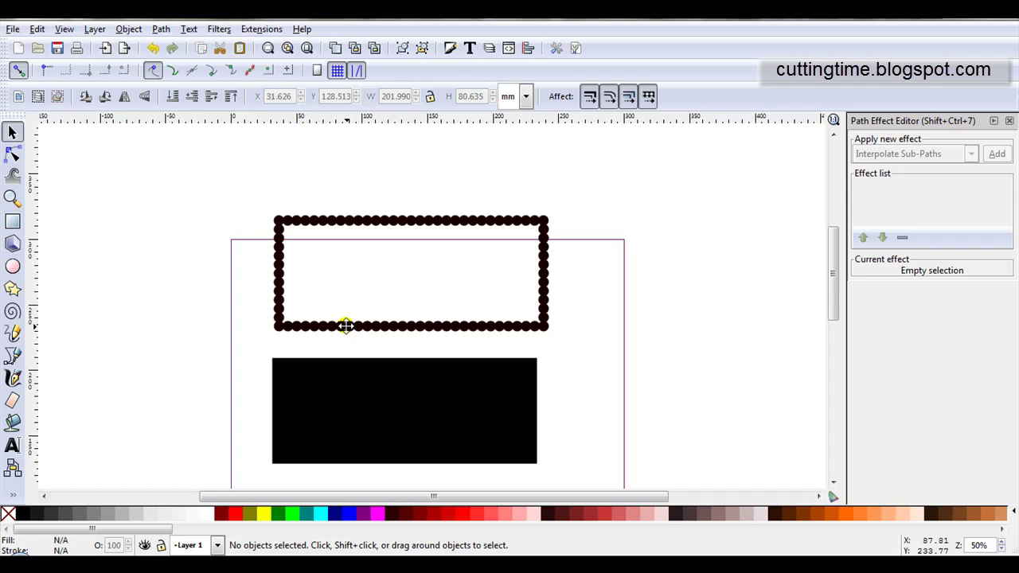
Duplicate the scalloped border and move the copy off to the right of the page
{"action": "left_click", "coordinate": [322, 325]}
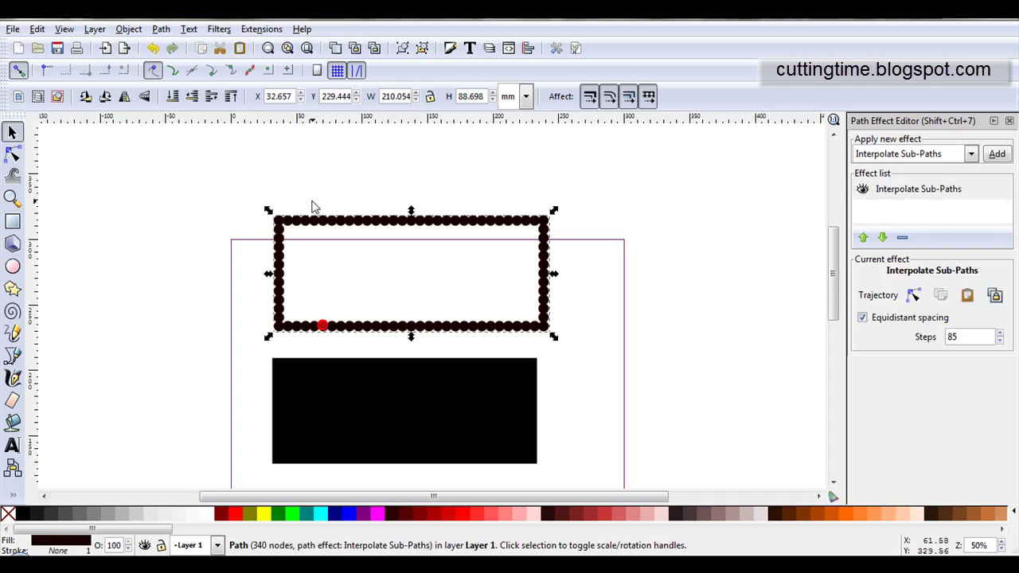
{"action": "left_click", "coordinate": [333, 50]}
{"action": "left_click_drag", "start_coordinate": [342, 215], "coordinate": [498, 377]}
Move the black rectangle under the scalloped border and centre the two with Align and Distribute
{"action": "left_click_drag", "start_coordinate": [443, 399], "coordinate": [396, 397]}
{"action": "left_click_drag", "start_coordinate": [161, 199], "coordinate": [582, 479]}
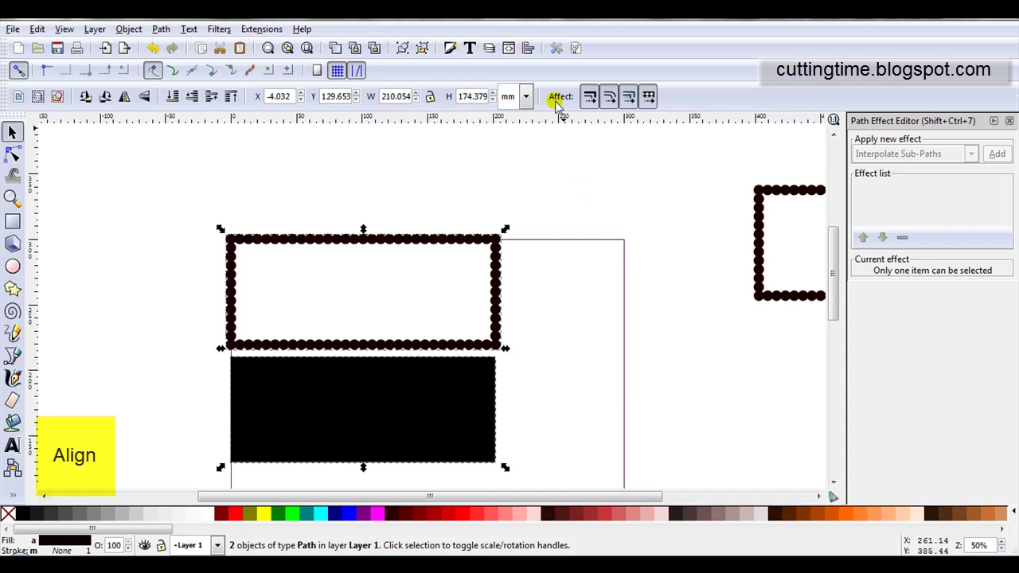
{"action": "left_click", "coordinate": [527, 48]}
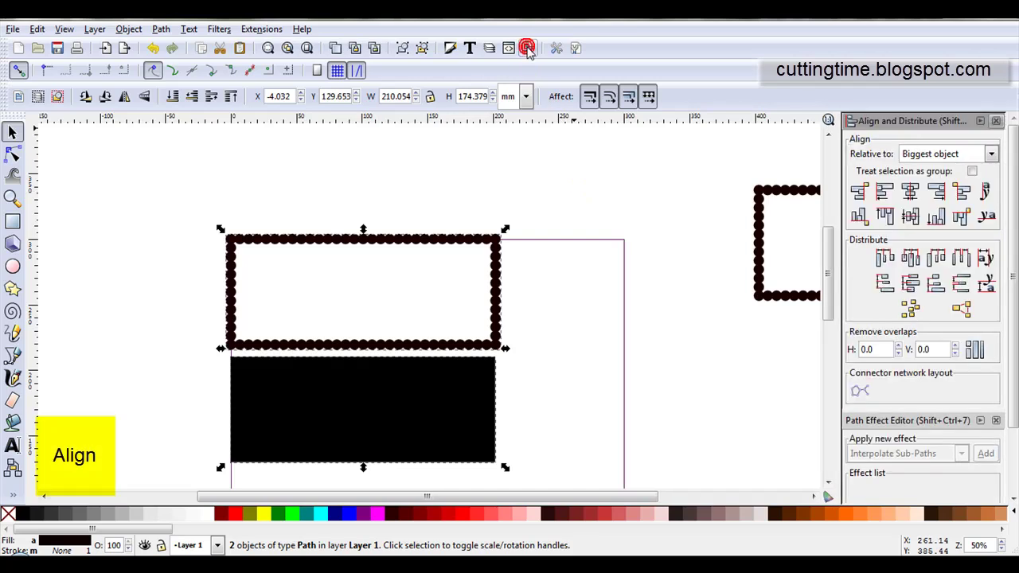
{"action": "left_click", "coordinate": [909, 215]}
{"action": "left_click", "coordinate": [907, 190]}
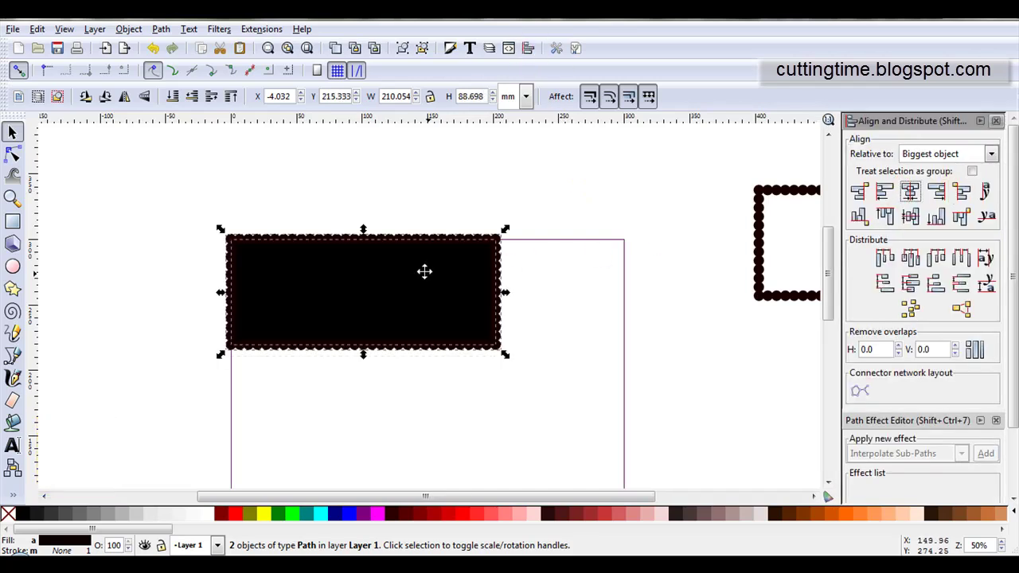
Weld the border and black rectangle into one solid scalloped shape with Path > Union
{"action": "key", "text": "plus"}
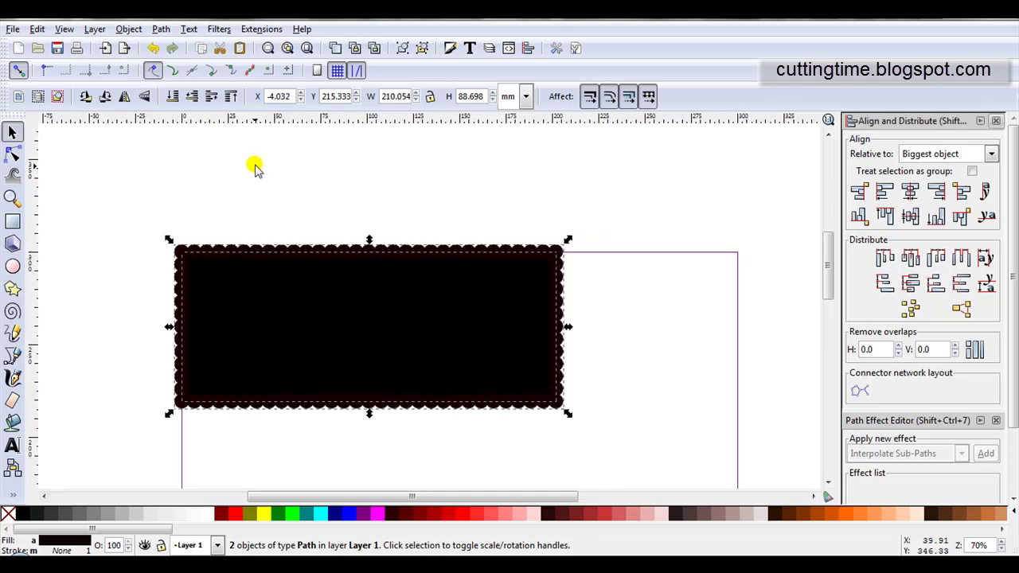
{"action": "left_click", "coordinate": [162, 28]}
{"action": "left_click", "coordinate": [204, 108]}
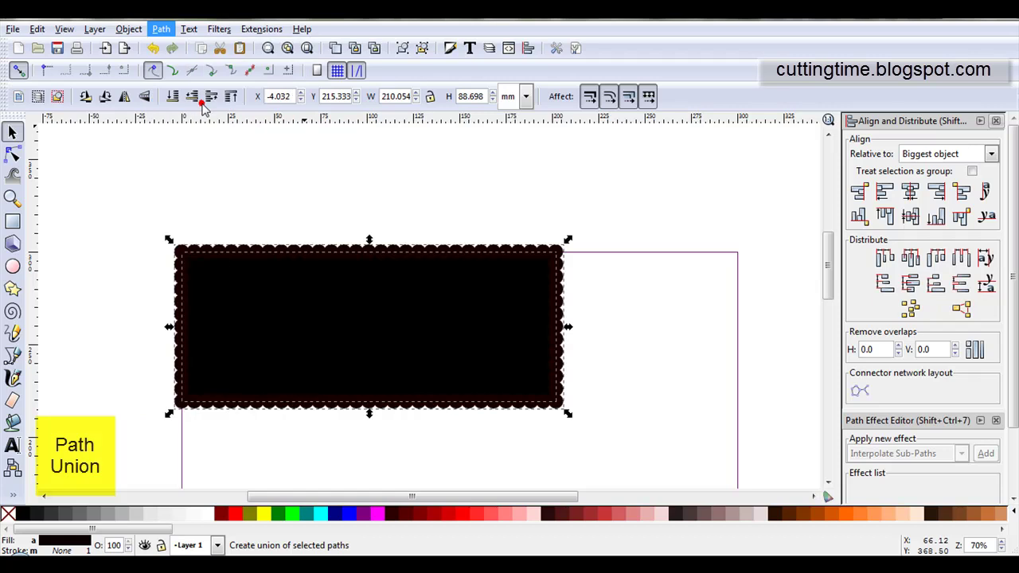
Shift the welded shape up and left, then union the copied circle border into one path
{"action": "left_click_drag", "start_coordinate": [372, 372], "coordinate": [379, 335]}
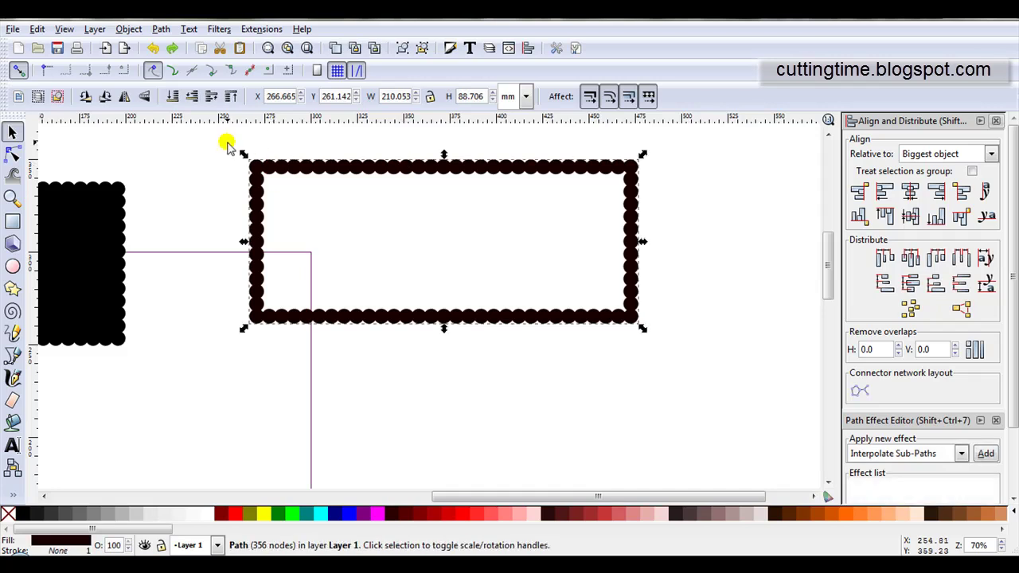
{"action": "left_click", "coordinate": [160, 29]}
{"action": "left_click", "coordinate": [183, 107]}
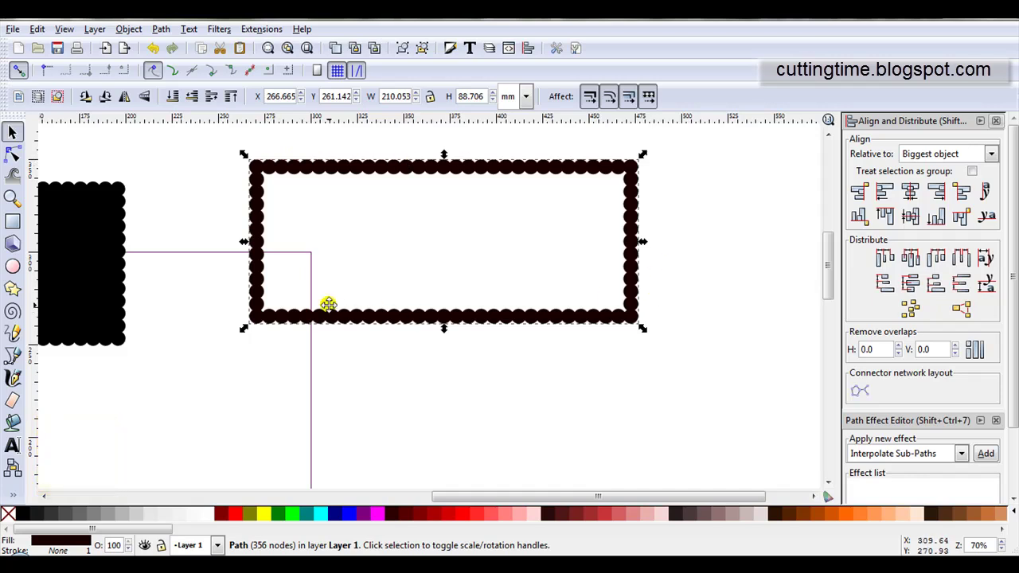
Break the welded copy apart and move the inner postage-stamp piece below the other shapes
{"action": "left_click", "coordinate": [161, 29]}
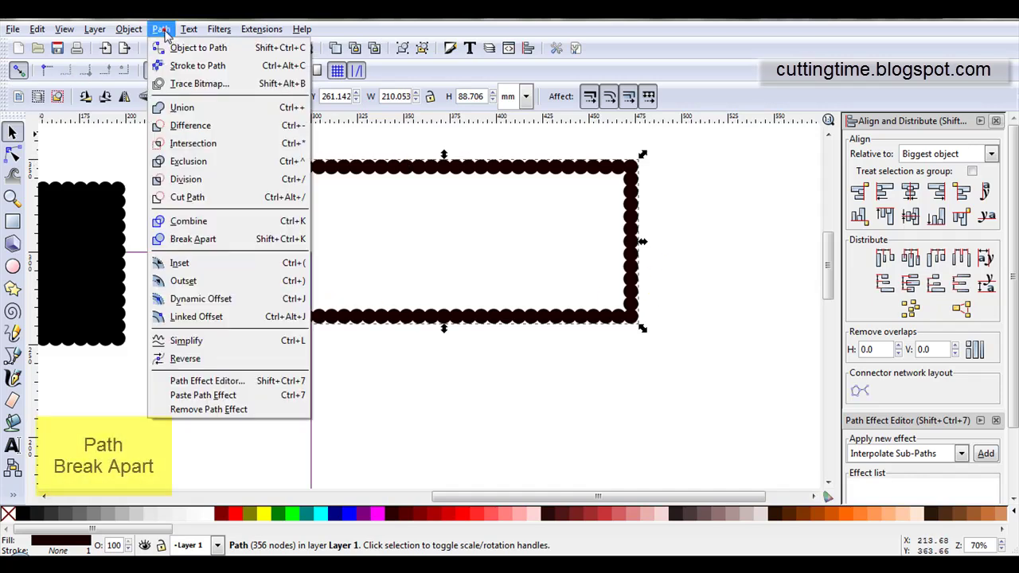
{"action": "left_click", "coordinate": [204, 239]}
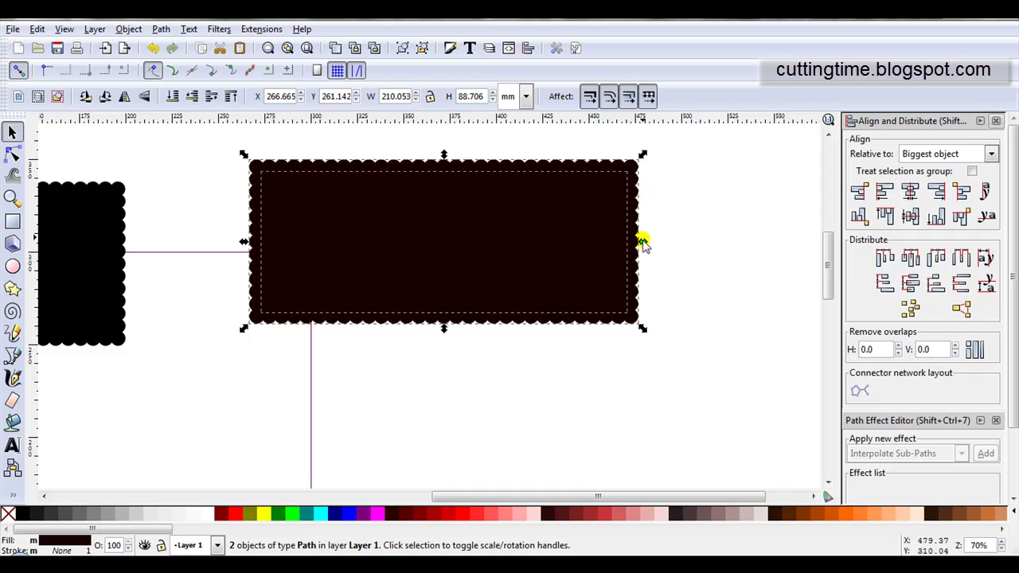
{"action": "left_click", "coordinate": [163, 143]}
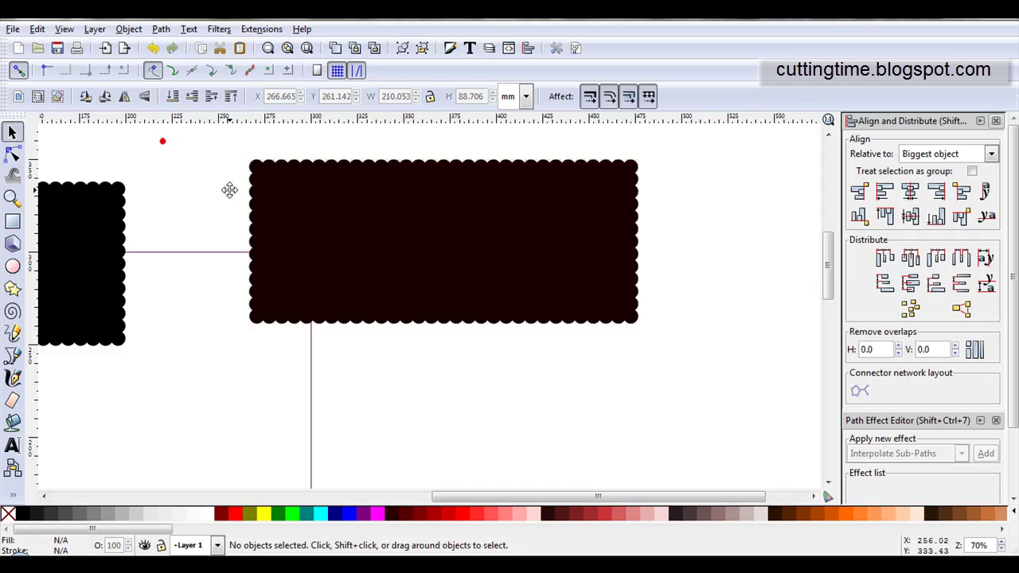
{"action": "left_click", "coordinate": [457, 228]}
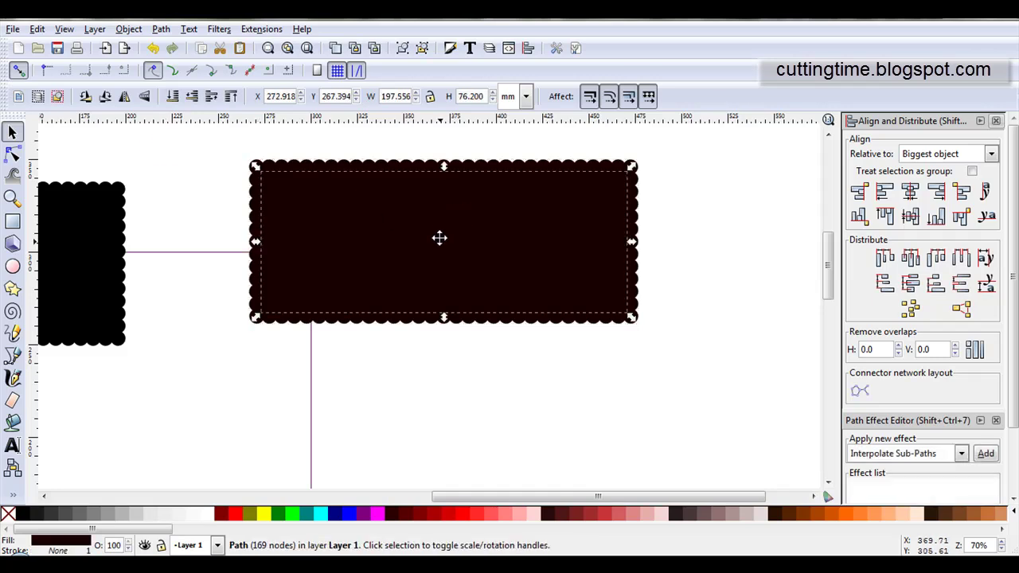
{"action": "left_click_drag", "start_coordinate": [427, 204], "coordinate": [421, 374]}
{"action": "left_click", "coordinate": [233, 247]}
{"action": "scroll", "coordinate": [628, 243], "scroll_direction": "left", "scroll_amount": 3}
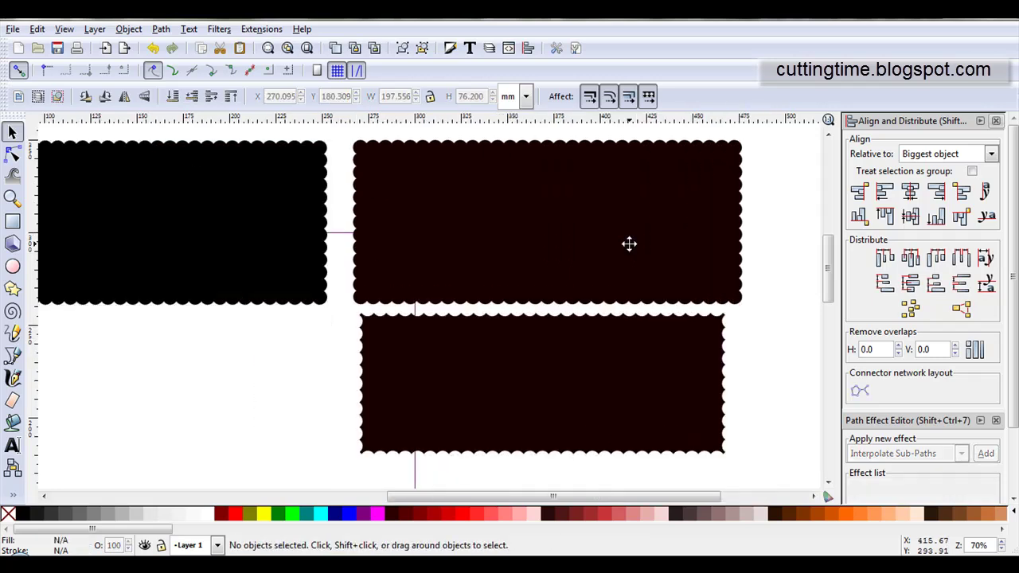
{"action": "left_click", "coordinate": [682, 366]}
{"action": "scroll", "coordinate": [682, 366], "scroll_direction": "up", "scroll_amount": 3}
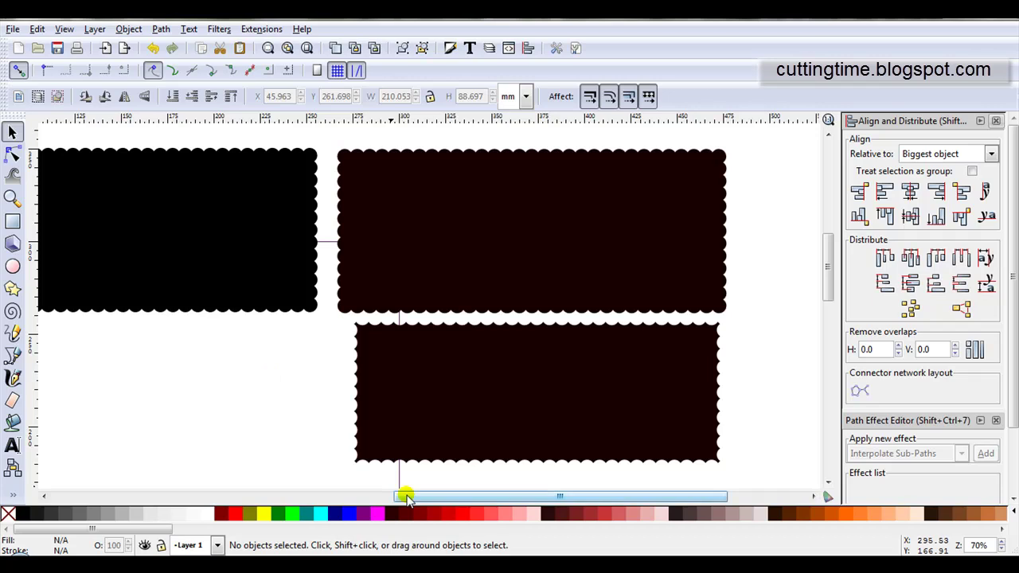
Hide the docked panels, draw a large ellipse, and copy it to the clipboard
{"action": "key", "text": "F12"}
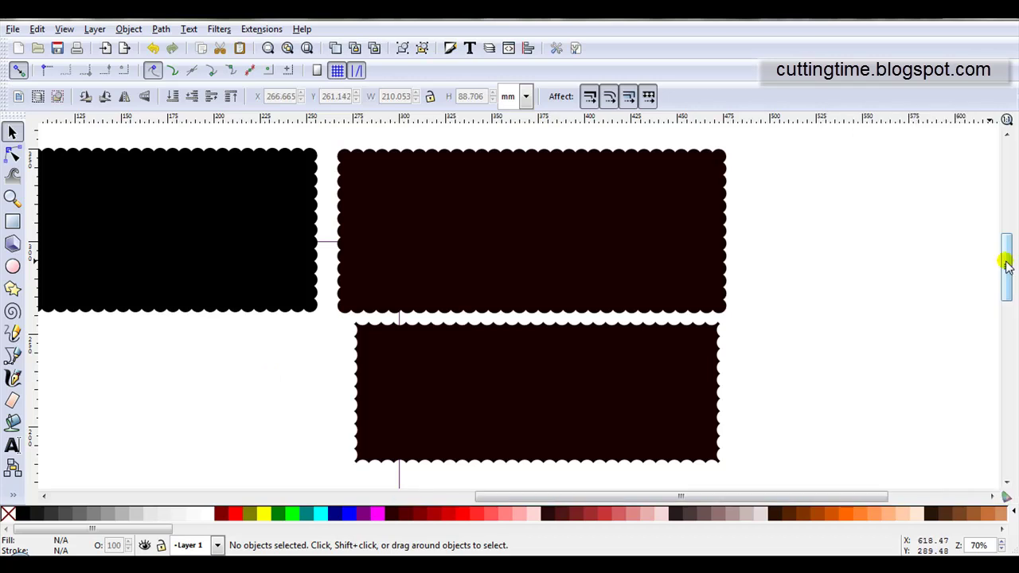
{"action": "left_click_drag", "start_coordinate": [1007, 262], "coordinate": [1008, 336]}
{"action": "left_click", "coordinate": [11, 268]}
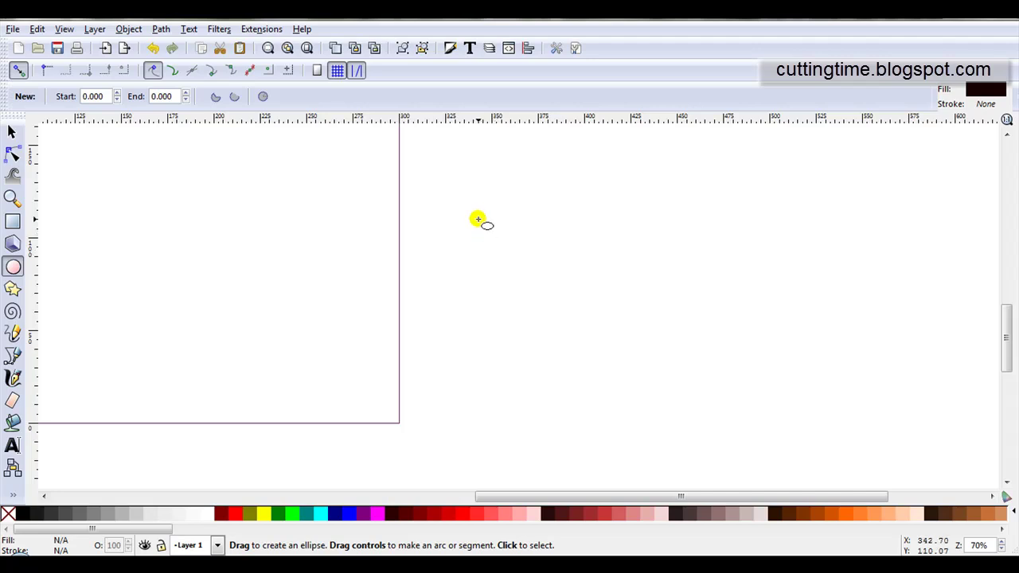
{"action": "scroll", "coordinate": [152, 196], "scroll_direction": "left", "scroll_amount": 7}
{"action": "left_click_drag", "start_coordinate": [139, 190], "coordinate": [469, 340]}
{"action": "right_click", "coordinate": [307, 271]}
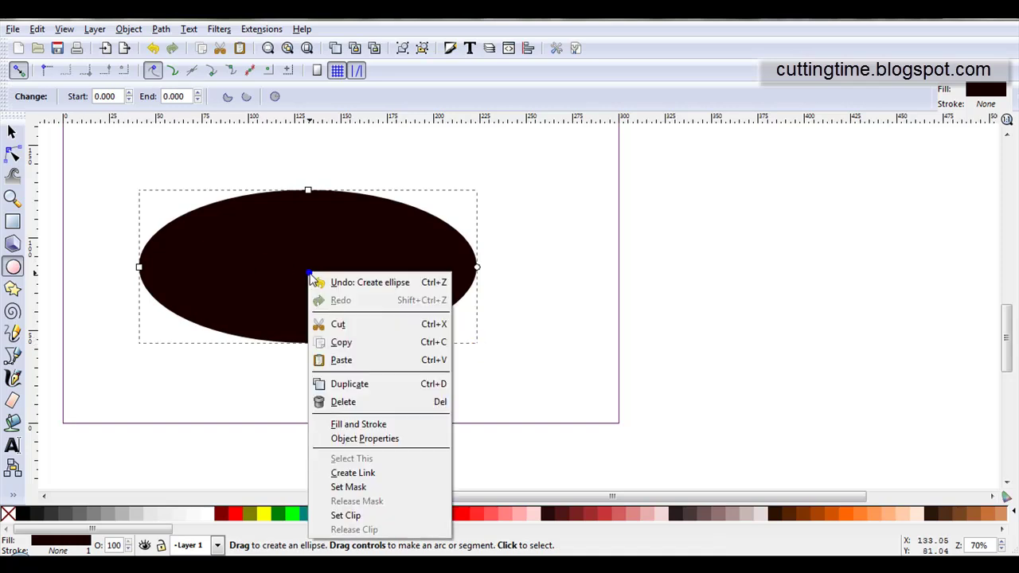
{"action": "left_click", "coordinate": [351, 342]}
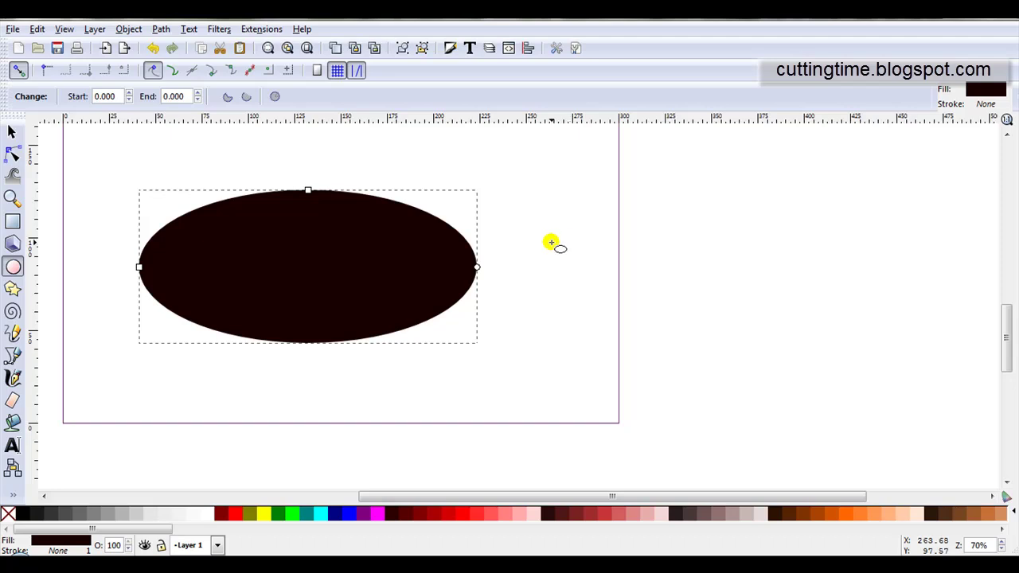
Draw a tiny circle beside the dot right of the ellipse and select both tiny circles
{"action": "left_click_drag", "start_coordinate": [552, 239], "coordinate": [578, 254]}
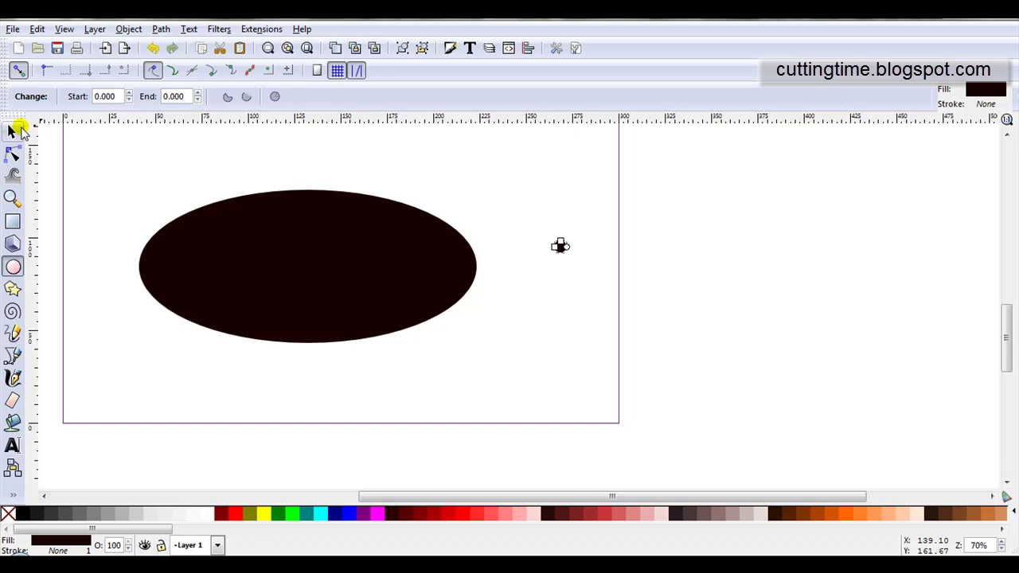
{"action": "left_click", "coordinate": [12, 131]}
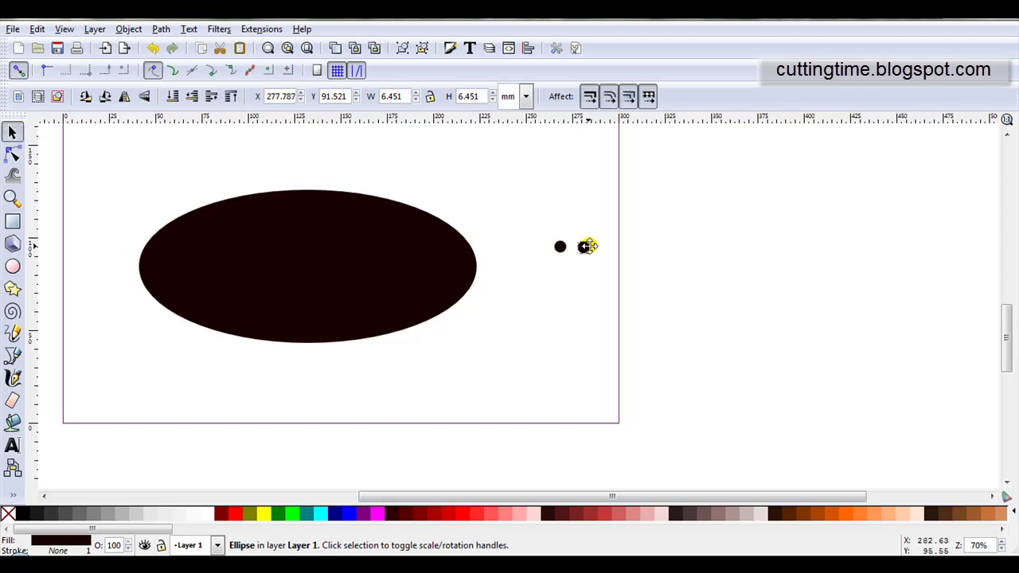
{"action": "left_click", "coordinate": [153, 47]}
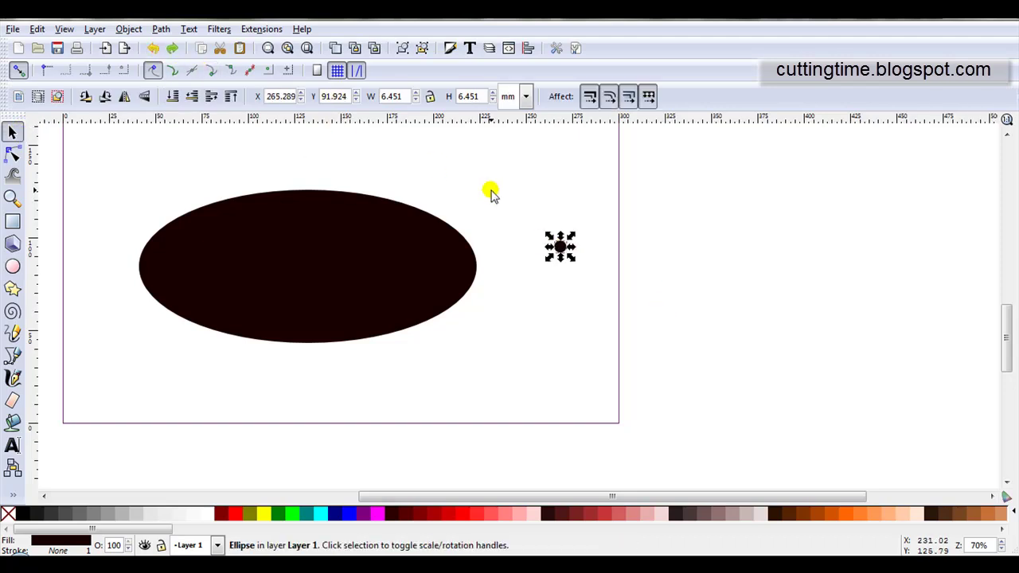
{"action": "left_click_drag", "start_coordinate": [499, 194], "coordinate": [613, 314]}
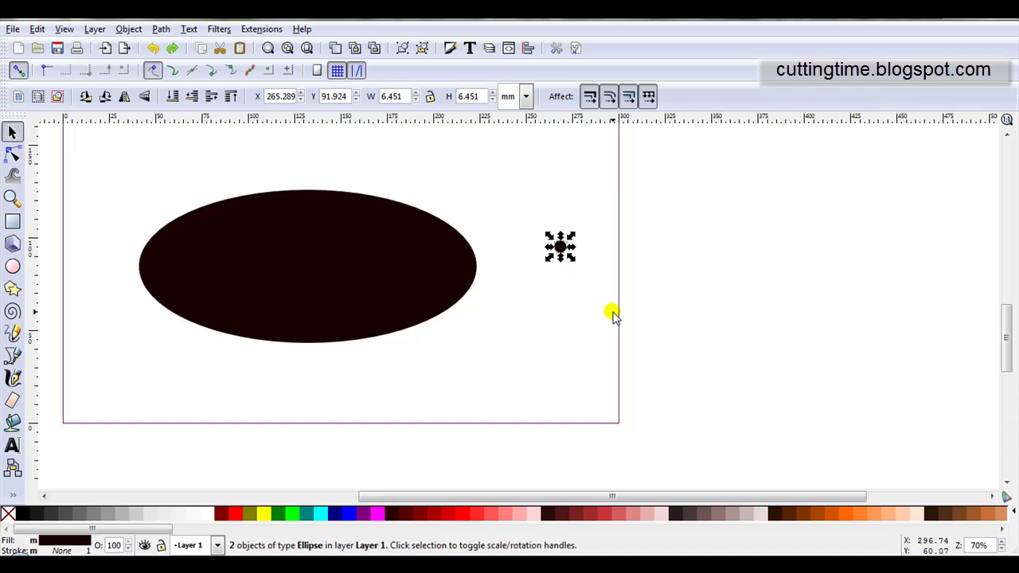
Combine the tiny circles, then add Interpolate Sub-Paths using the pasted ellipse as trajectory
{"action": "left_click", "coordinate": [159, 29]}
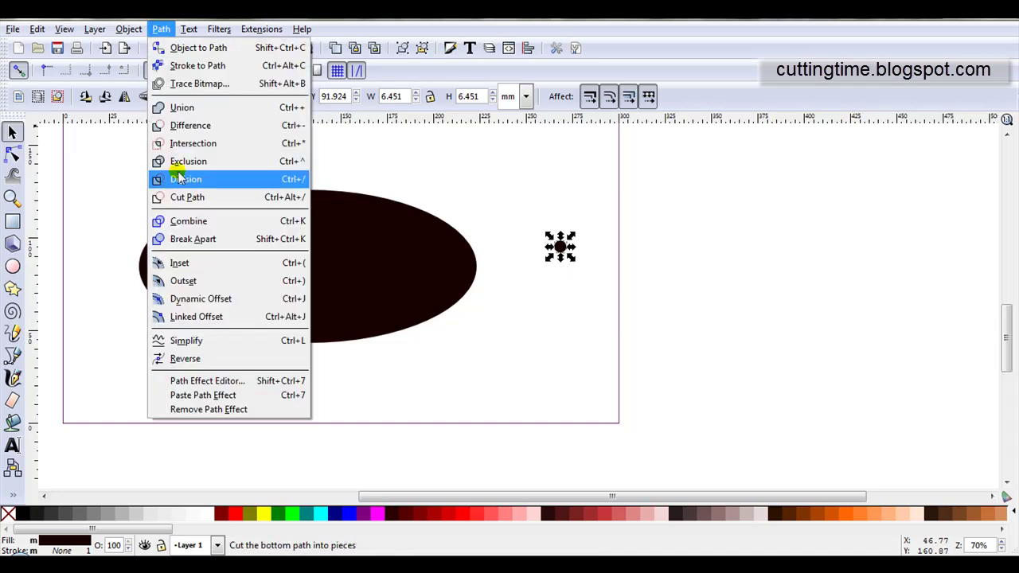
{"action": "left_click", "coordinate": [185, 221]}
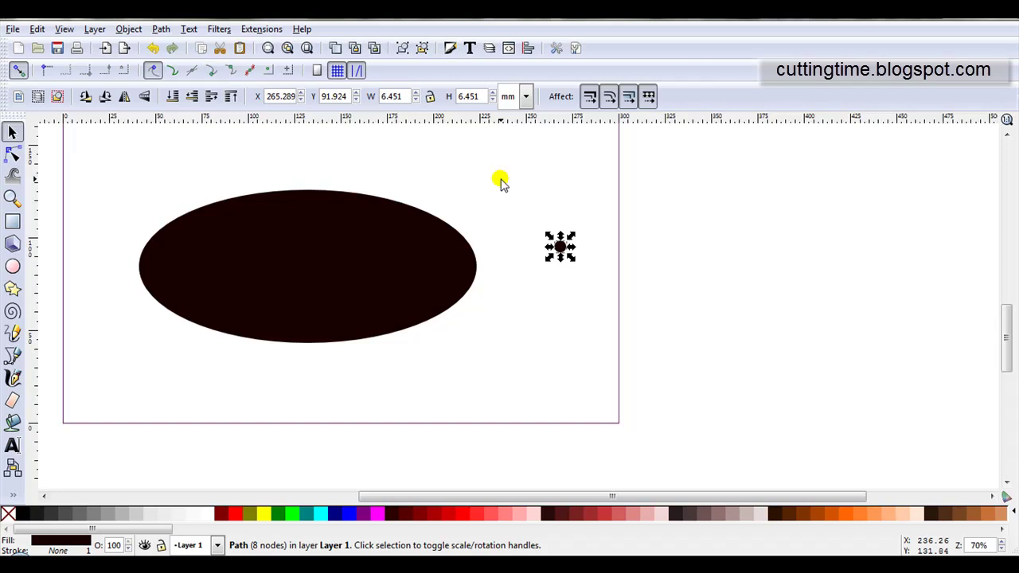
{"action": "left_click", "coordinate": [160, 29]}
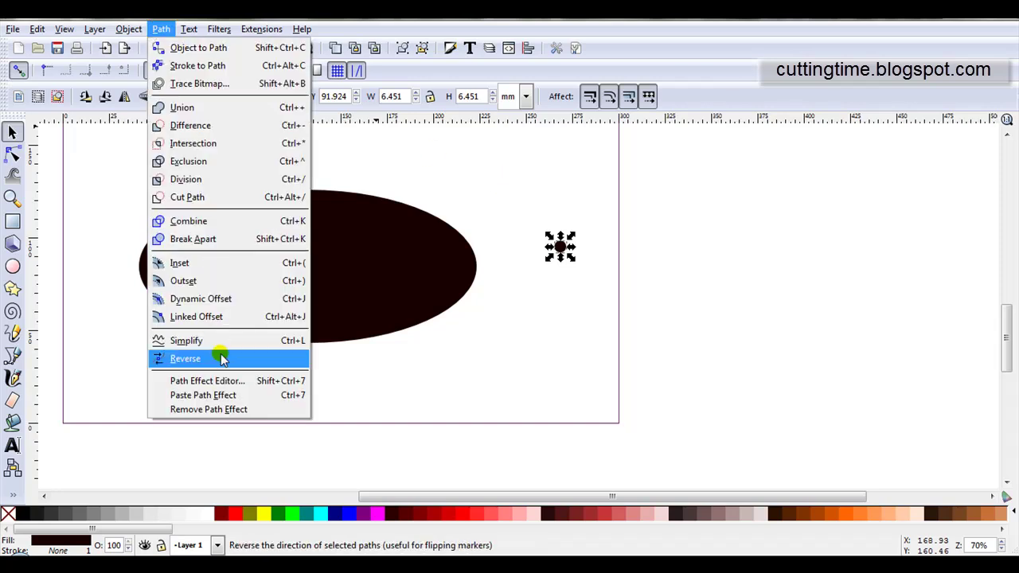
{"action": "left_click", "coordinate": [227, 380]}
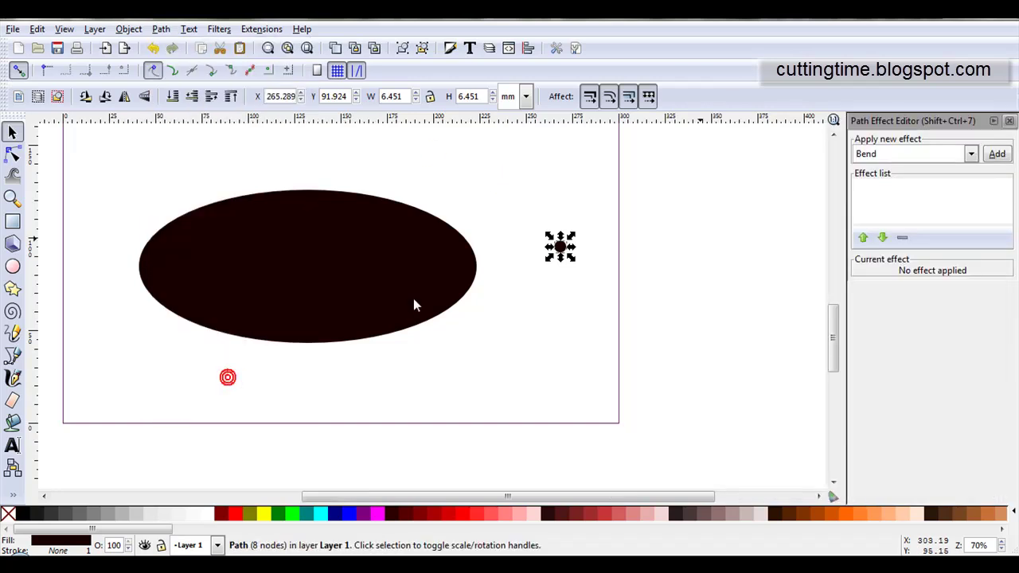
{"action": "left_click", "coordinate": [972, 153]}
{"action": "left_click", "coordinate": [947, 253]}
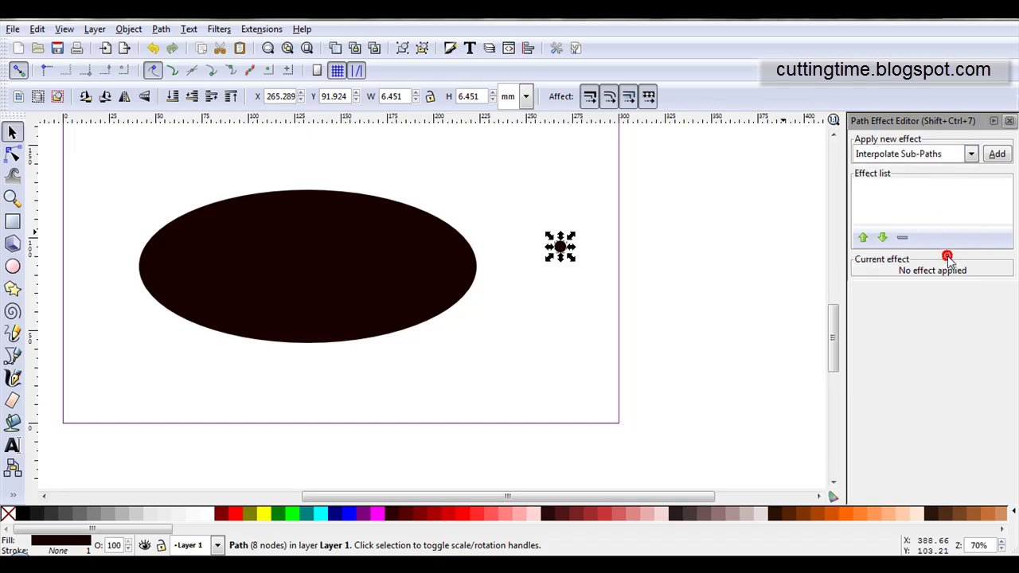
{"action": "left_click", "coordinate": [996, 154]}
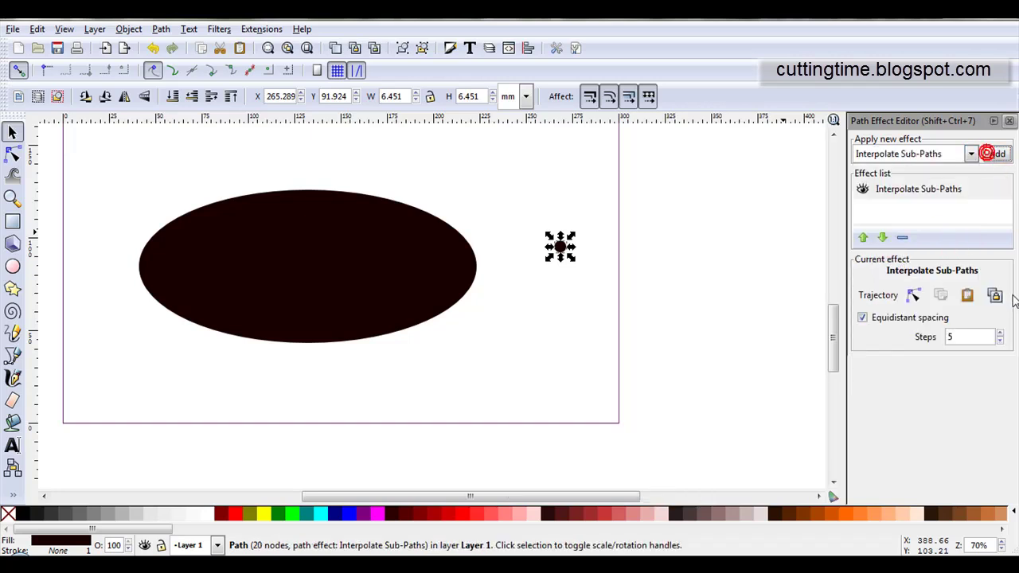
{"action": "left_click", "coordinate": [967, 301]}
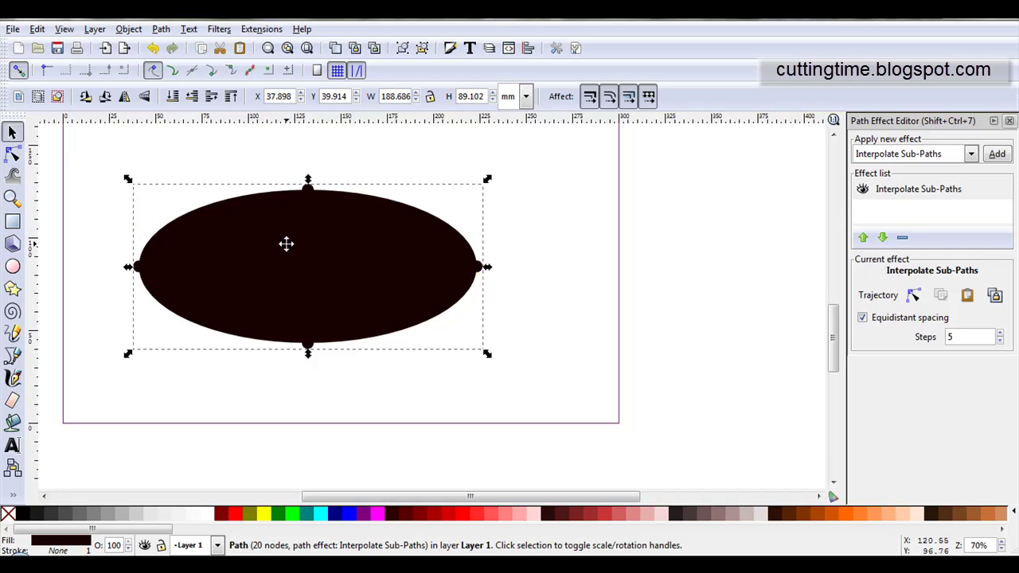
Set Interpolate Sub-Paths steps to 50, then to 76, giving a dense 304-node scalloped oval
{"action": "left_click", "coordinate": [963, 338]}
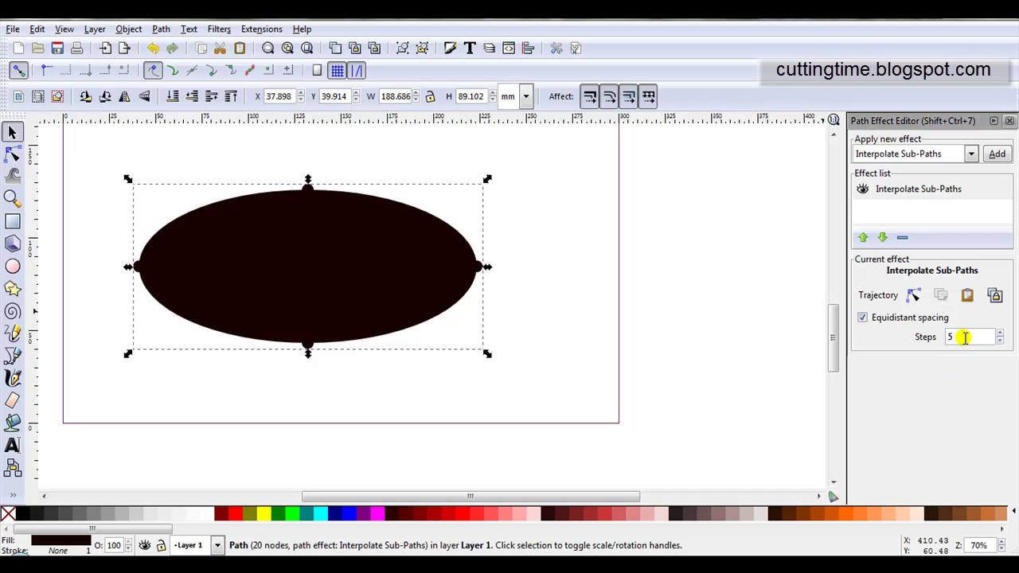
{"action": "key", "text": "Return"}
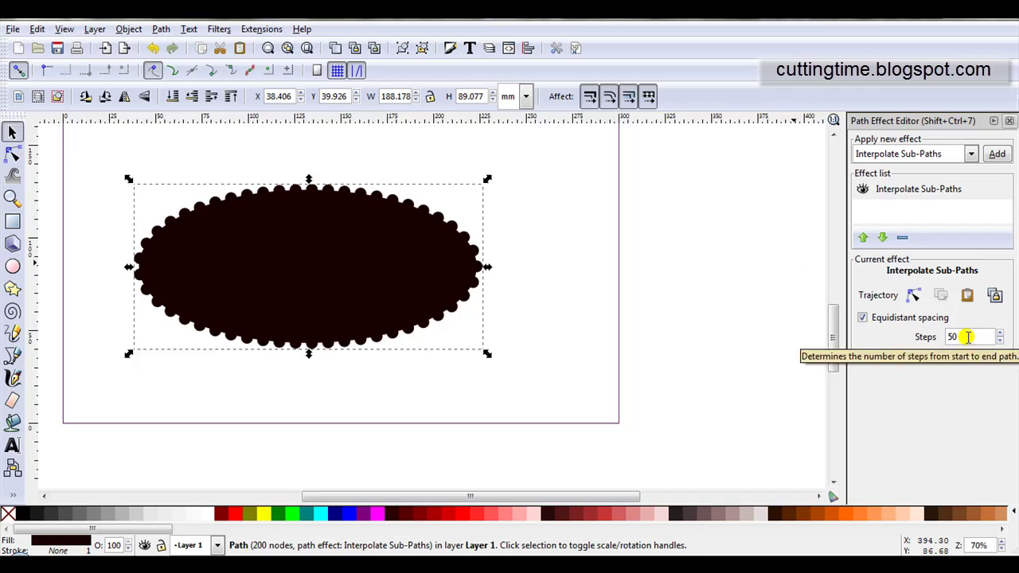
{"action": "key", "text": "plus"}
{"action": "left_click", "coordinate": [831, 328]}
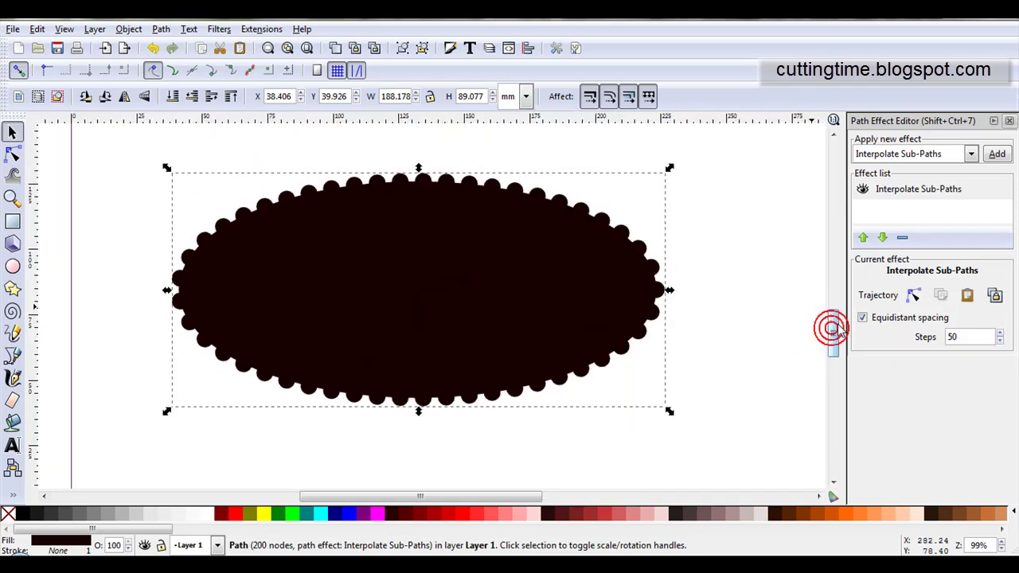
{"action": "left_click", "coordinate": [965, 336]}
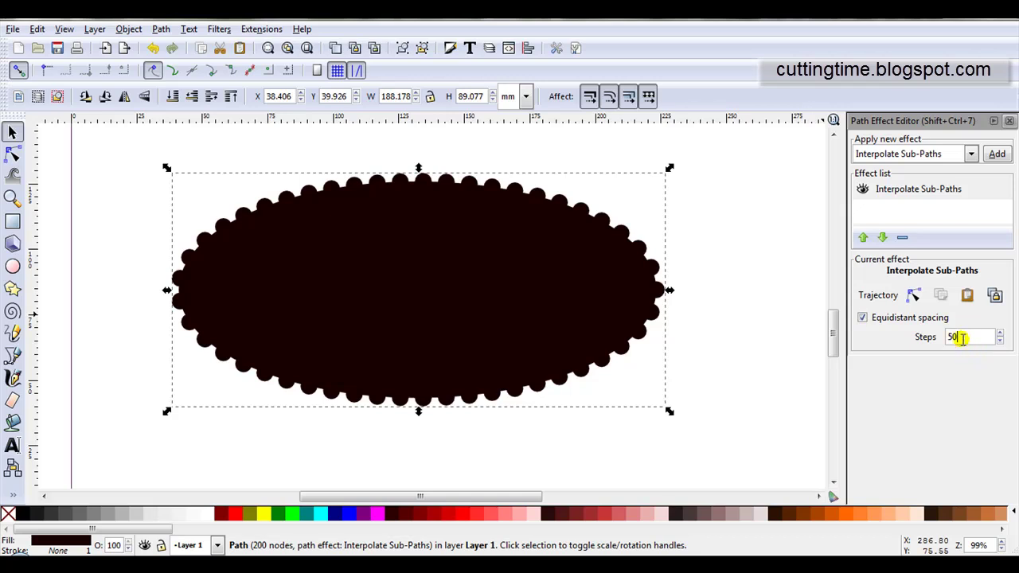
{"action": "left_click", "coordinate": [958, 337]}
{"action": "scroll", "coordinate": [959, 337], "scroll_direction": "up", "scroll_amount": 9}
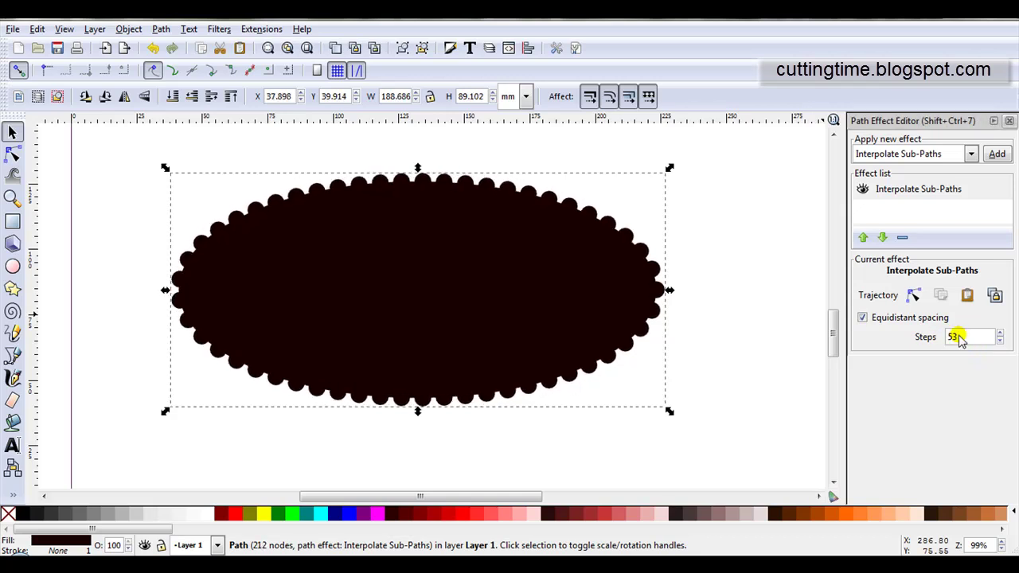
{"action": "scroll", "coordinate": [958, 336], "scroll_direction": "up", "scroll_amount": 14}
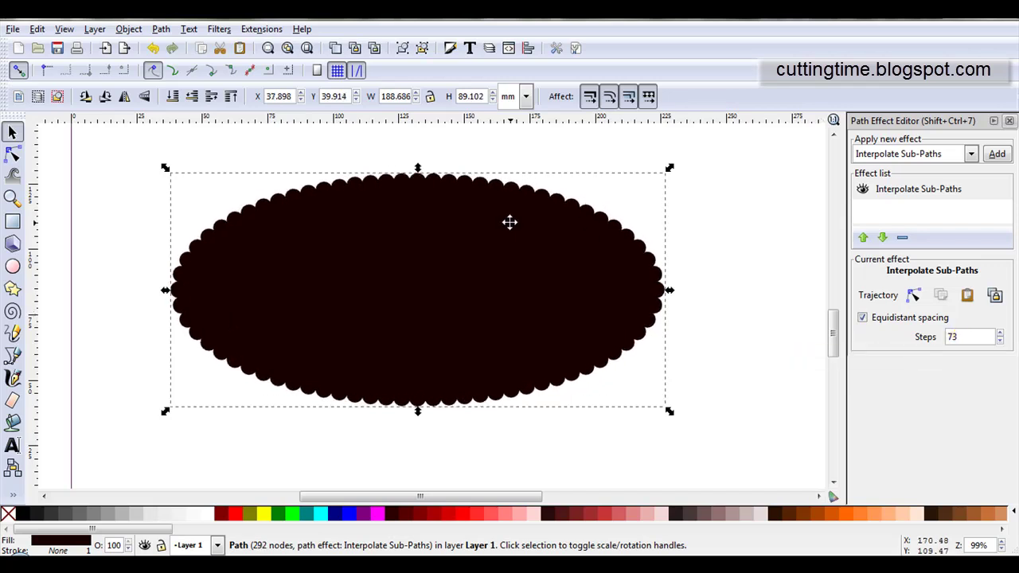
{"action": "scroll", "coordinate": [973, 337], "scroll_direction": "up", "scroll_amount": 3}
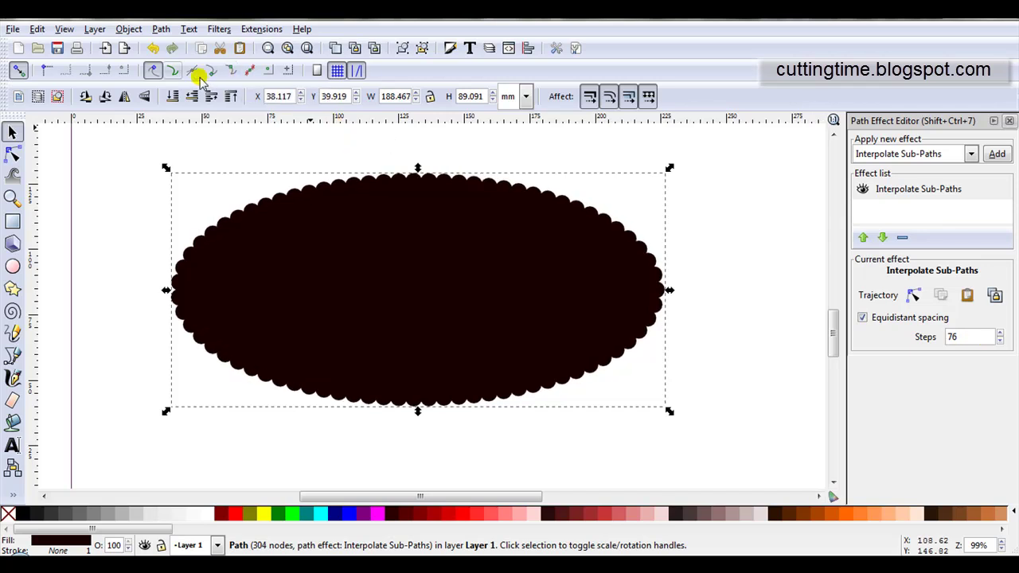
Convert the scalloped effect to a plain path and centre it over the ellipse beneath
{"action": "left_click", "coordinate": [171, 29]}
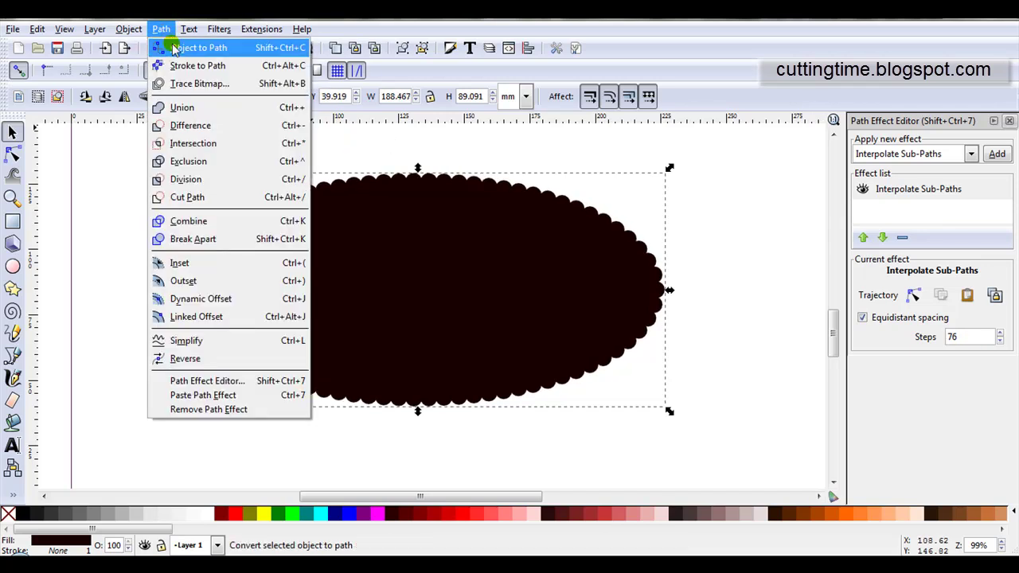
{"action": "left_click", "coordinate": [171, 43]}
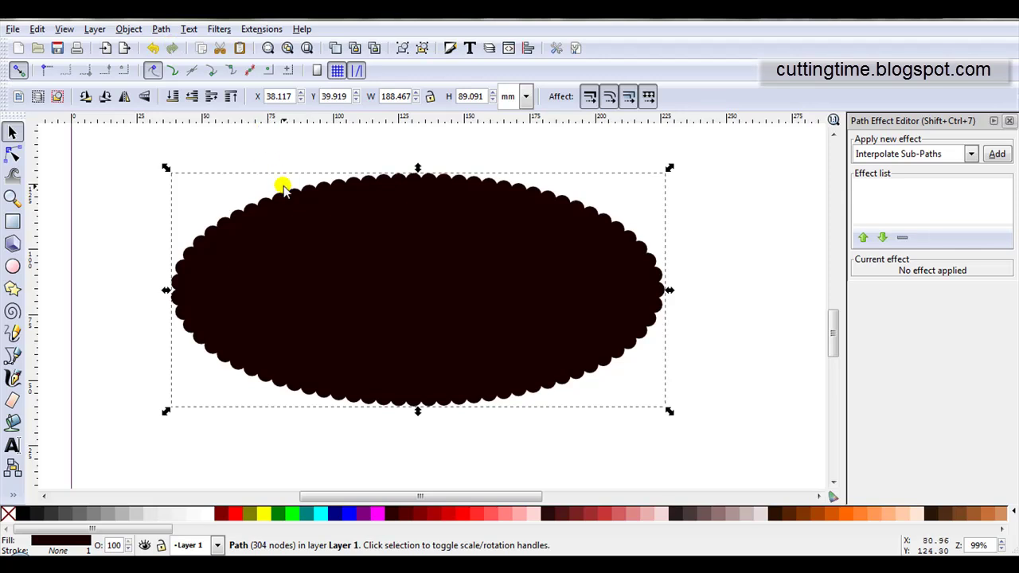
{"action": "left_click_drag", "start_coordinate": [89, 143], "coordinate": [728, 480]}
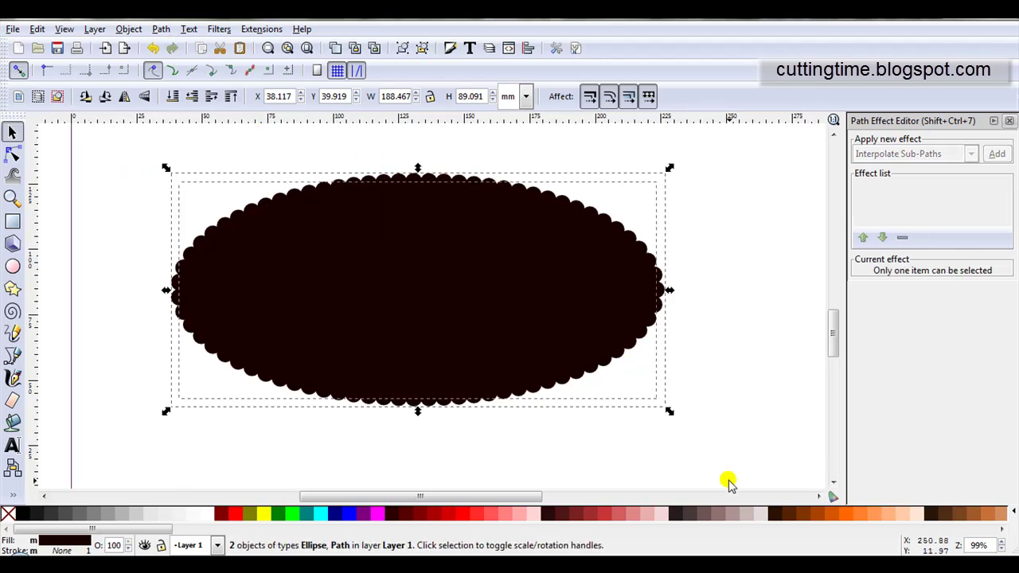
{"action": "left_click", "coordinate": [527, 48]}
{"action": "left_click", "coordinate": [909, 192]}
Union the scalloped path and ellipse into one solid 179-node oval, then deselect
{"action": "left_click", "coordinate": [161, 28]}
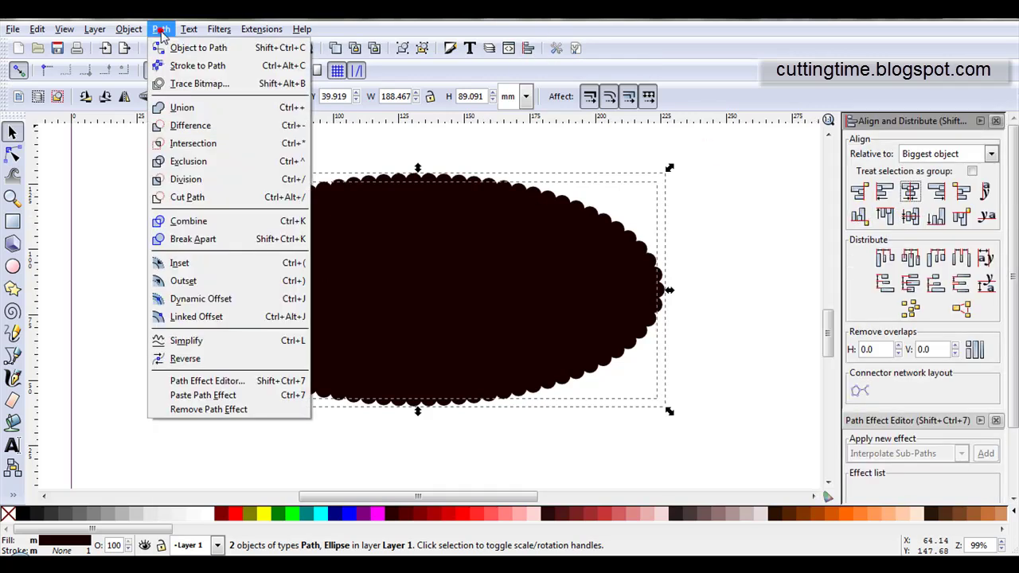
{"action": "left_click", "coordinate": [187, 102]}
{"action": "scroll", "coordinate": [228, 164], "scroll_direction": "down", "scroll_amount": 2, "text": "ctrl"}
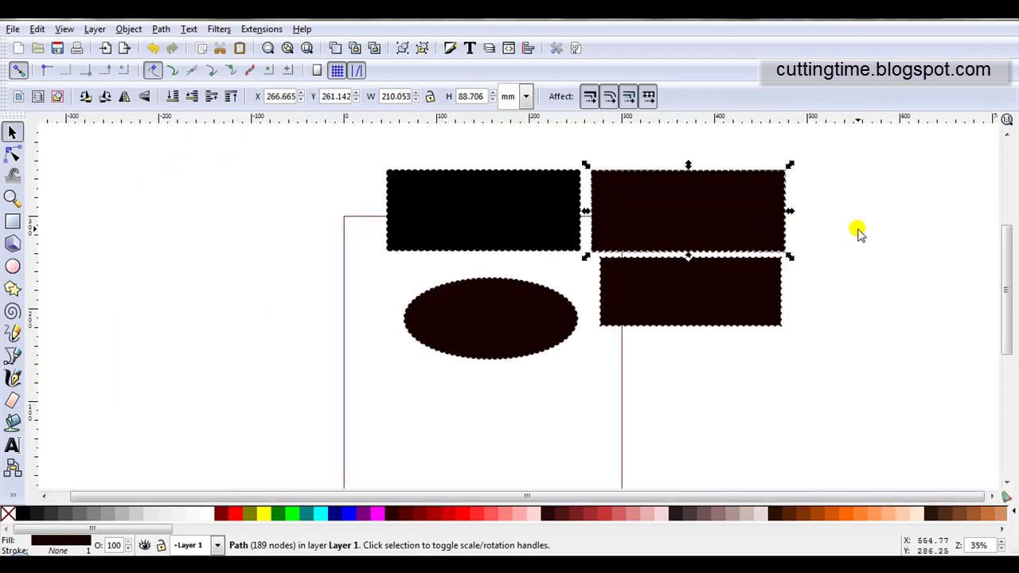
{"action": "left_click", "coordinate": [857, 230]}
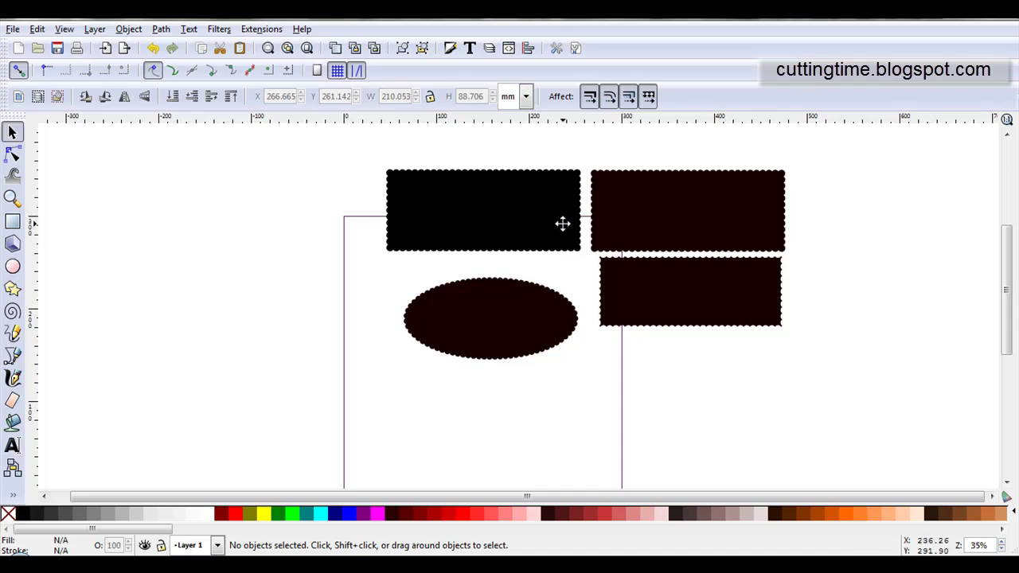
Nudge the solid scalloped oval upward, closer beneath the black scalloped rectangle
{"action": "left_click_drag", "start_coordinate": [535, 317], "coordinate": [535, 303]}
{"action": "left_click", "coordinate": [337, 190]}
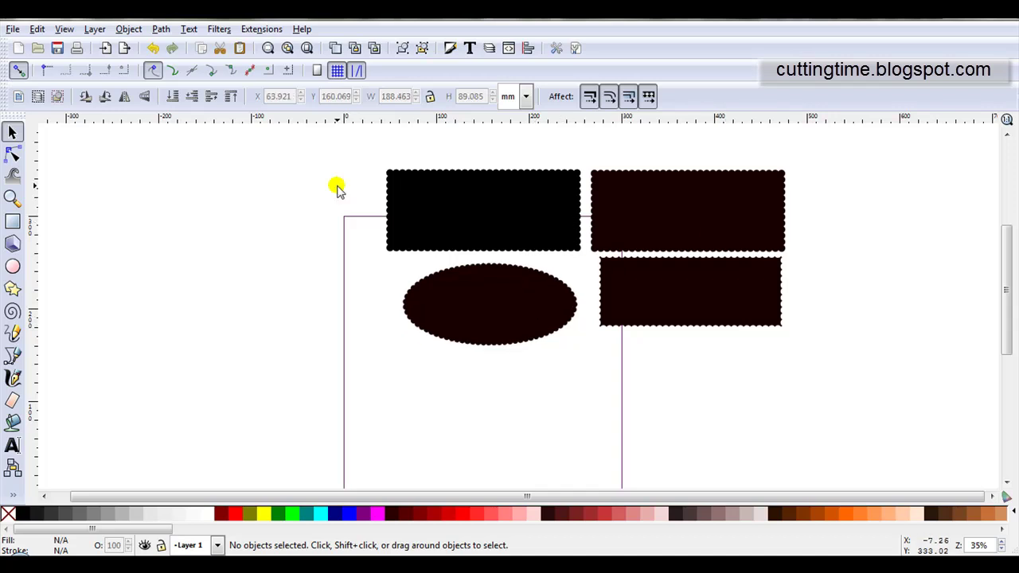